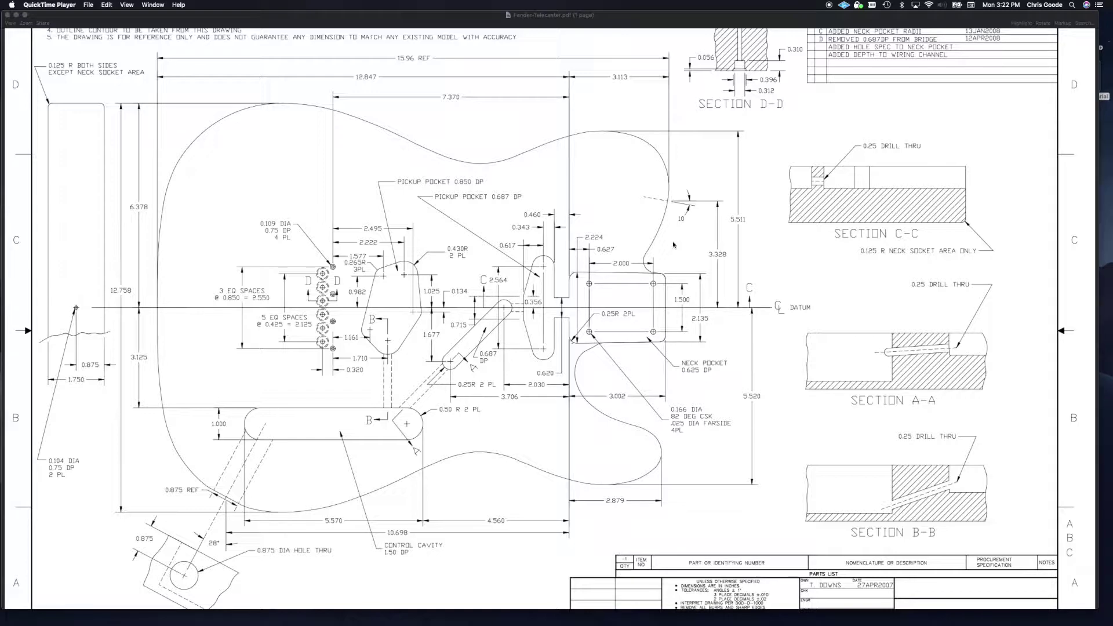
- Switch to Fusion 360 and bring up the guitar body drawing in the telecaster tutorial 1 sketch
click(602, 348)
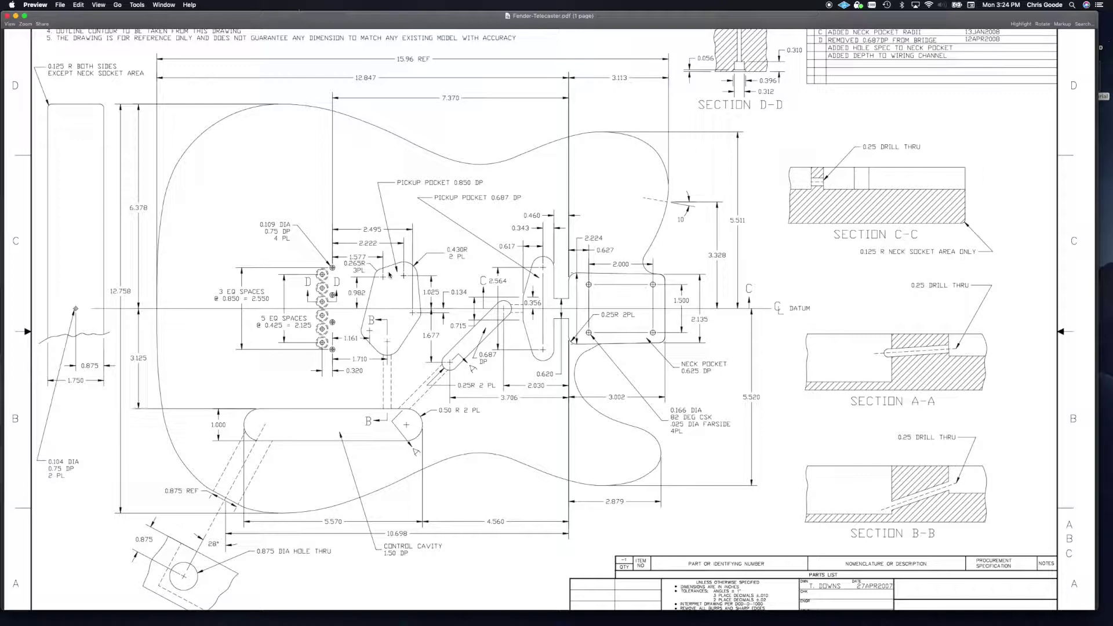
key(super+Tab)
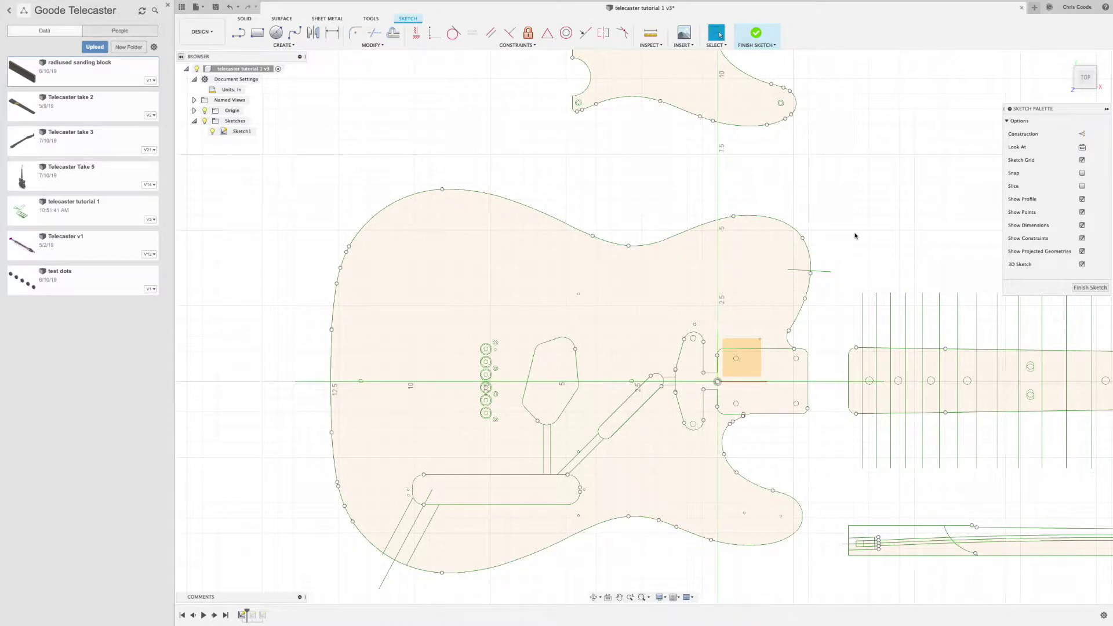
mouse_move(890, 217)
middle_down()
mouse_move(863, 244)
mouse_move(729, 218)
mouse_move(745, 208)
middle_up()
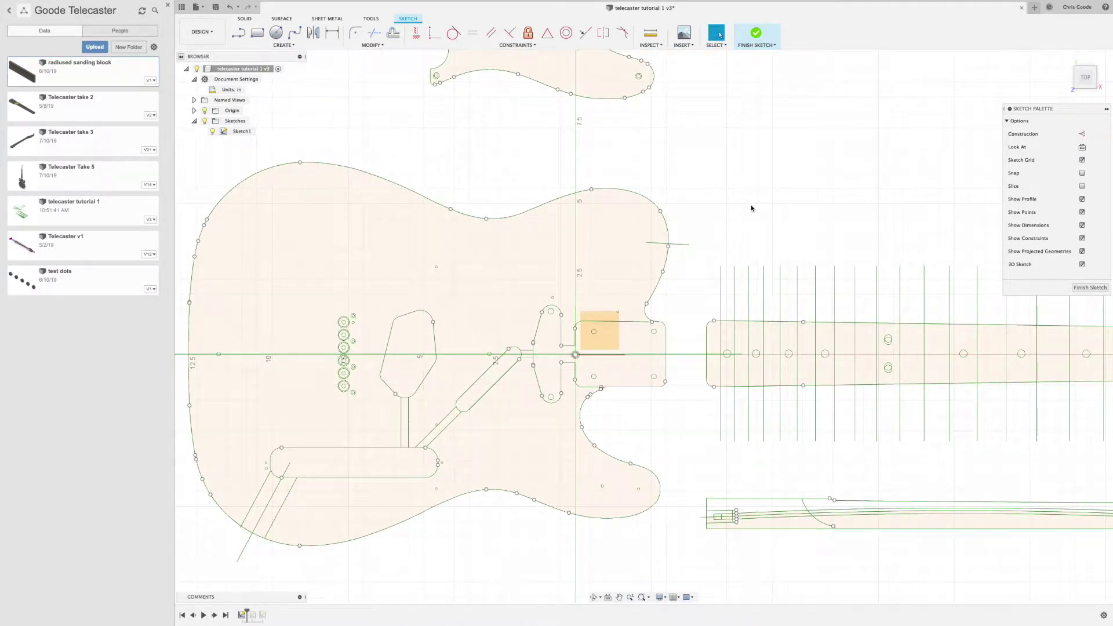
key(q)
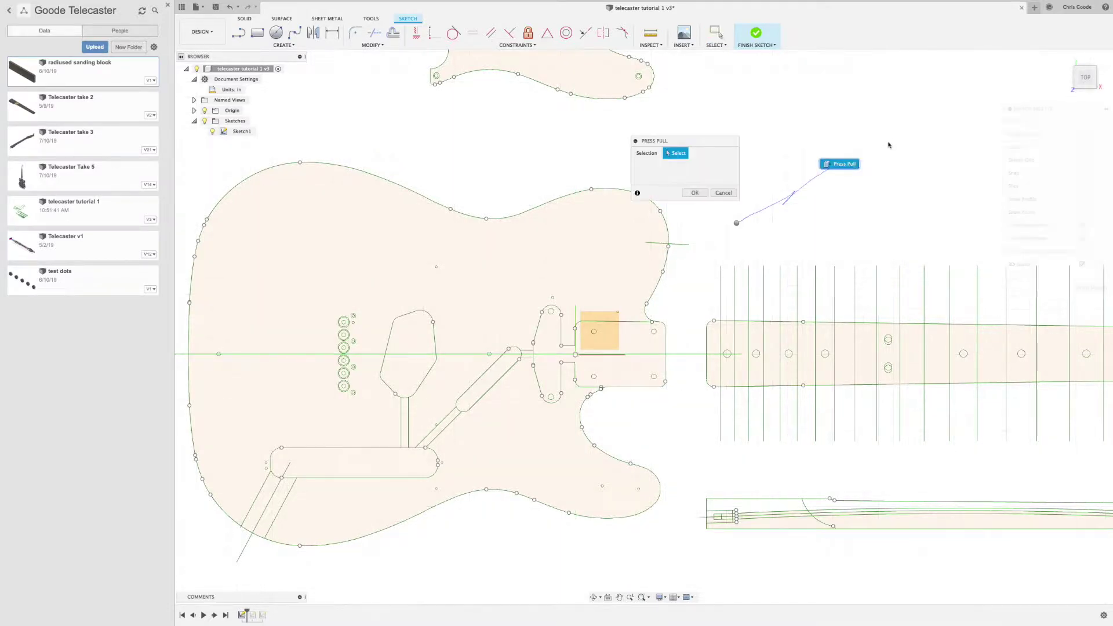
key(Escape)
key(ctrl+z)
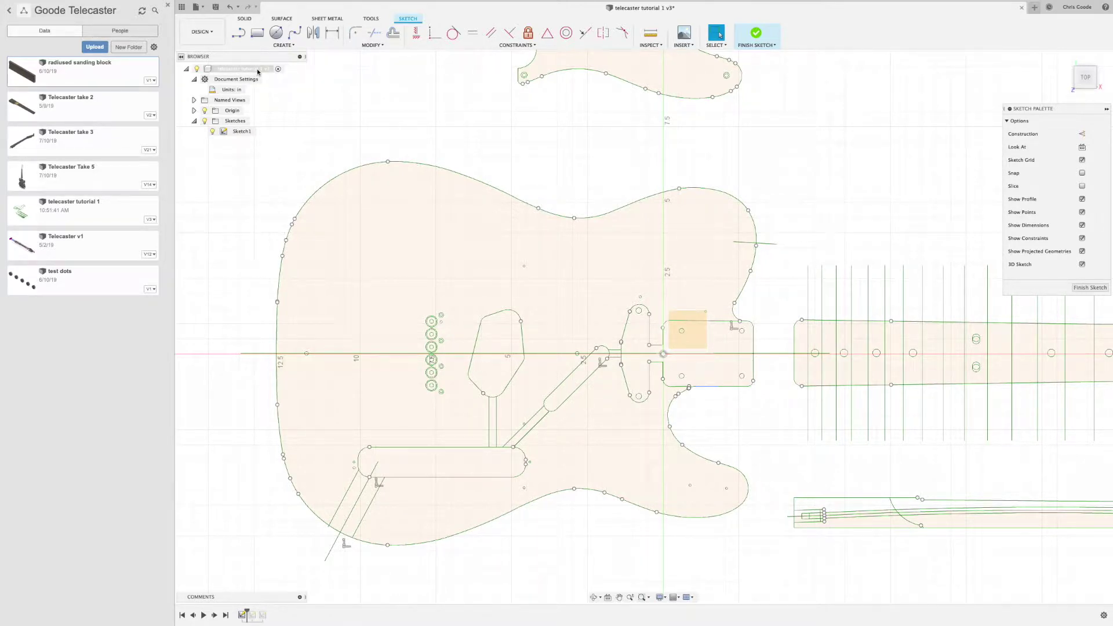
- Select the entire guitar body outline with its cavities and holes in the original sketch and copy it
click(258, 70)
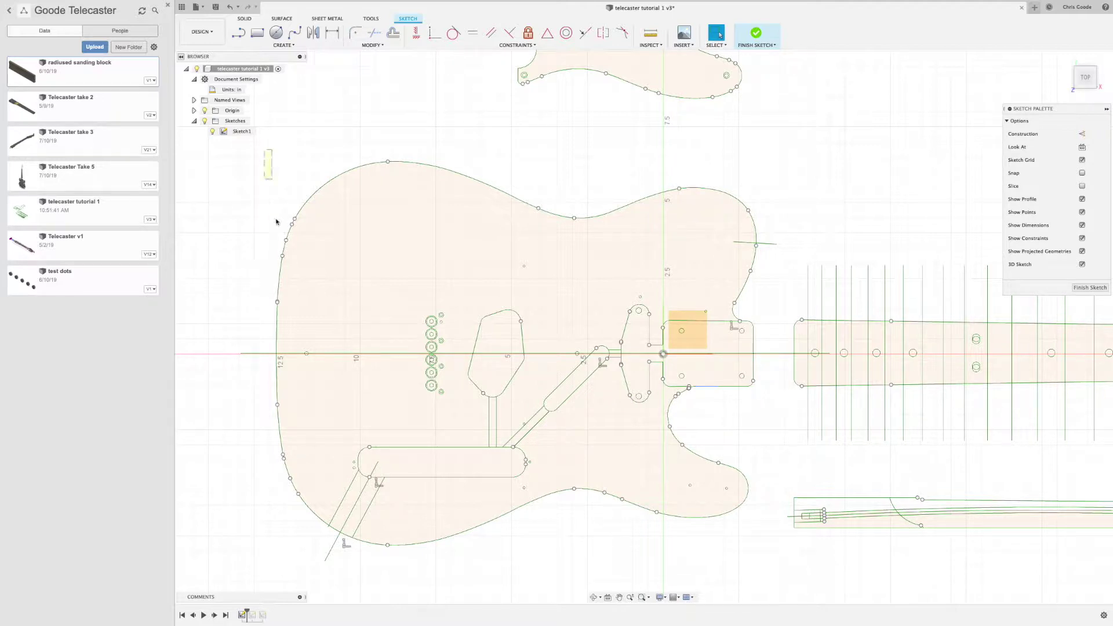
mouse_move(272, 150)
mouse_down()
mouse_move(516, 459)
mouse_move(703, 527)
mouse_move(783, 589)
mouse_up()
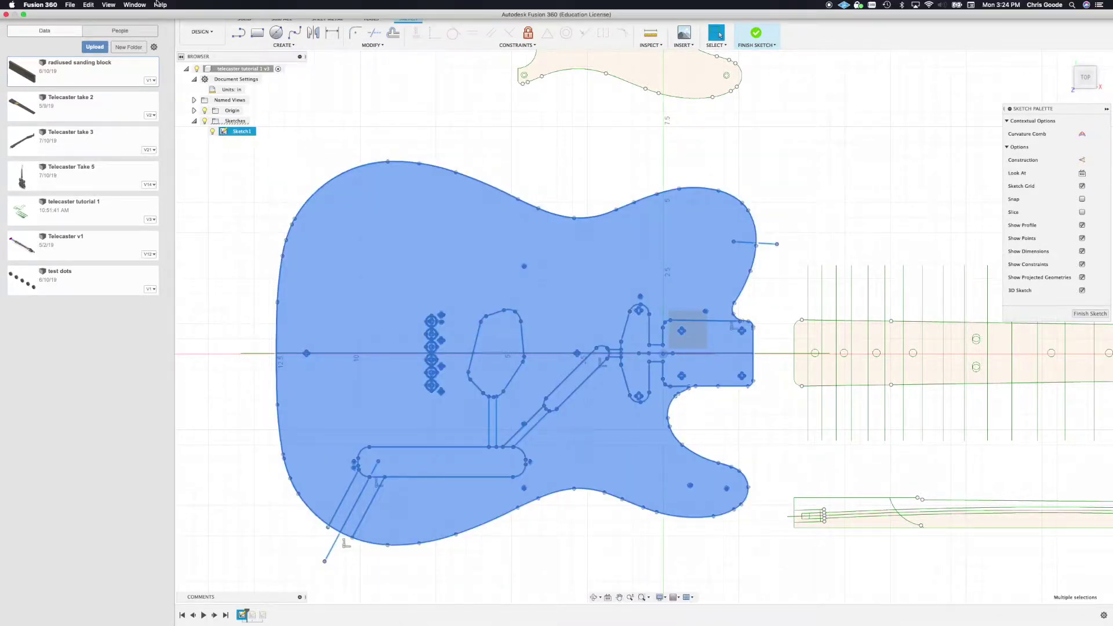
click(88, 5)
click(91, 54)
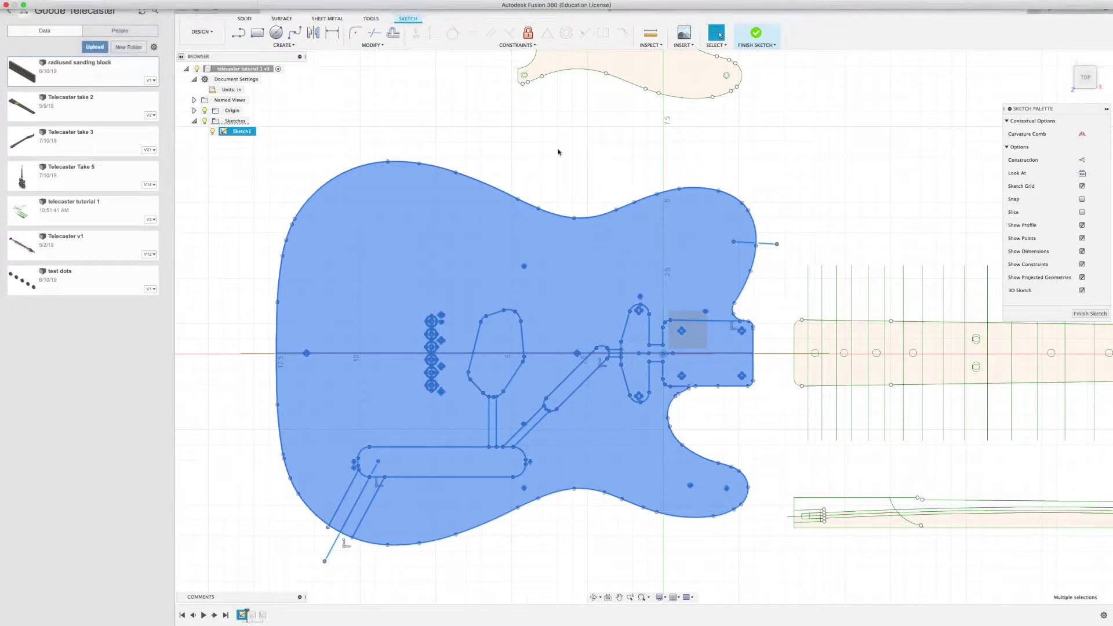
- Create a new component under the top-level document, name it Body, and expand it
right_click(284, 81)
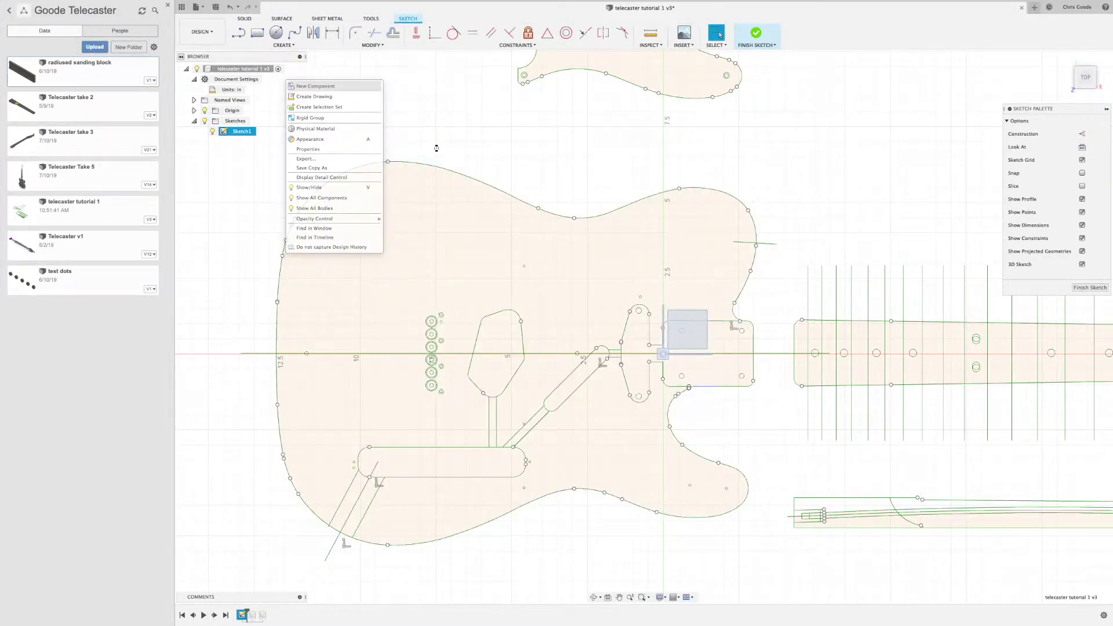
click(279, 140)
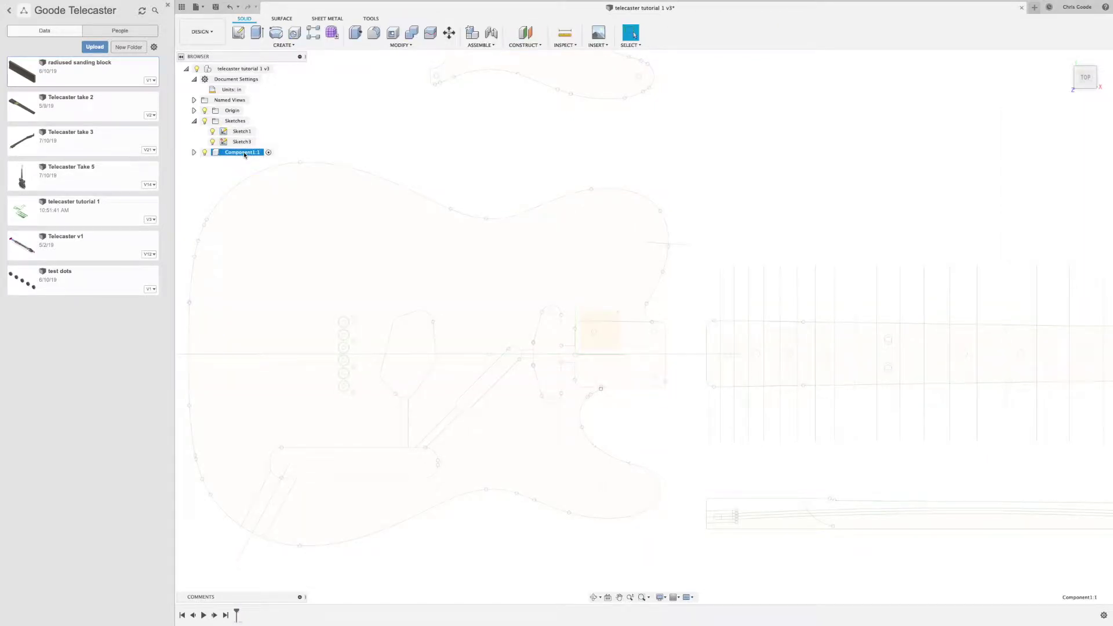
click(243, 153)
text(Body)
click(194, 152)
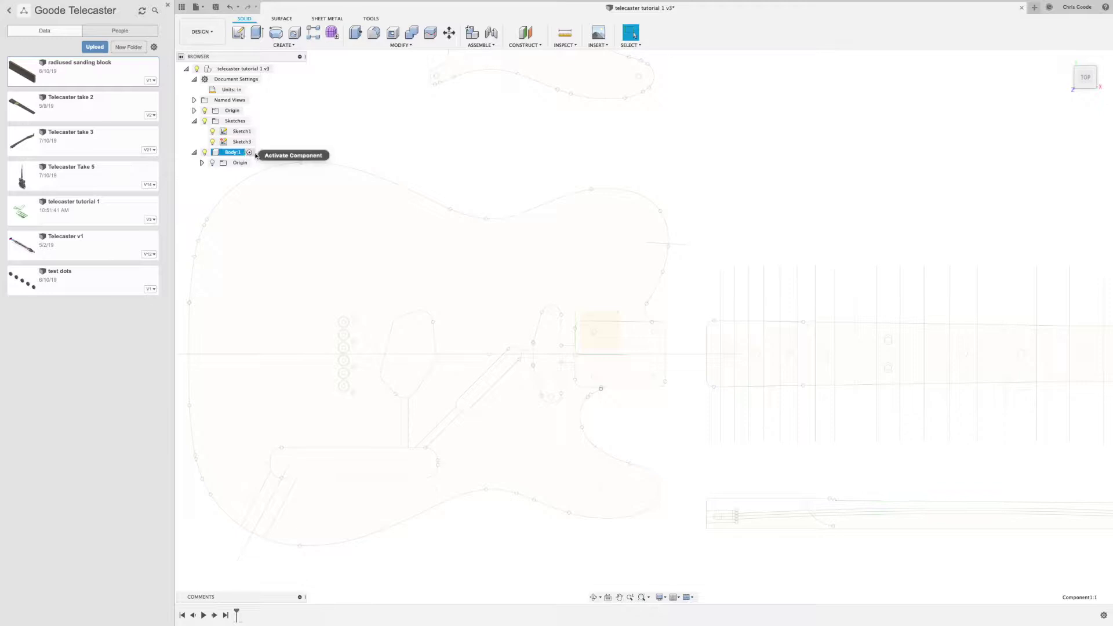
- Start a sketch on the horizontal origin plane in the Body component and paste the copied guitar geometry with zero offset
click(287, 46)
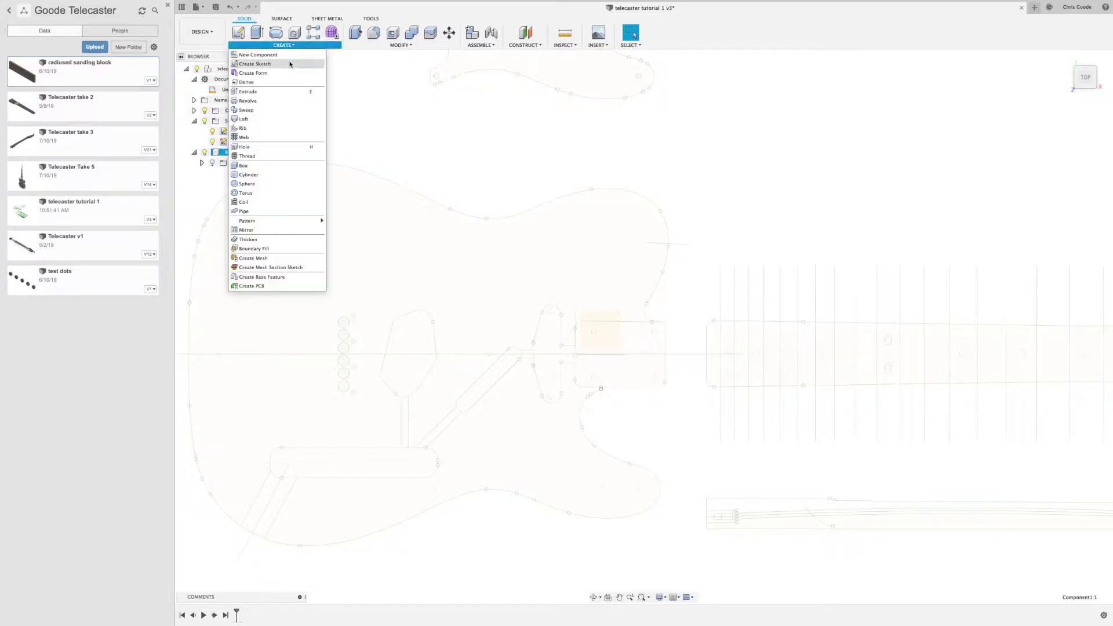
click(289, 64)
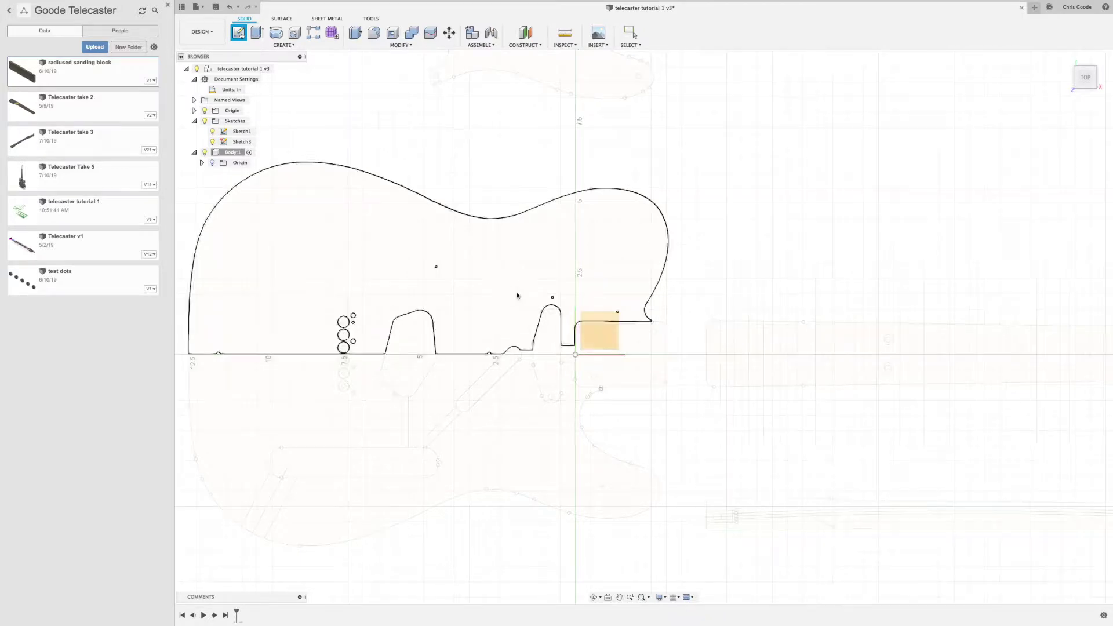
click(611, 329)
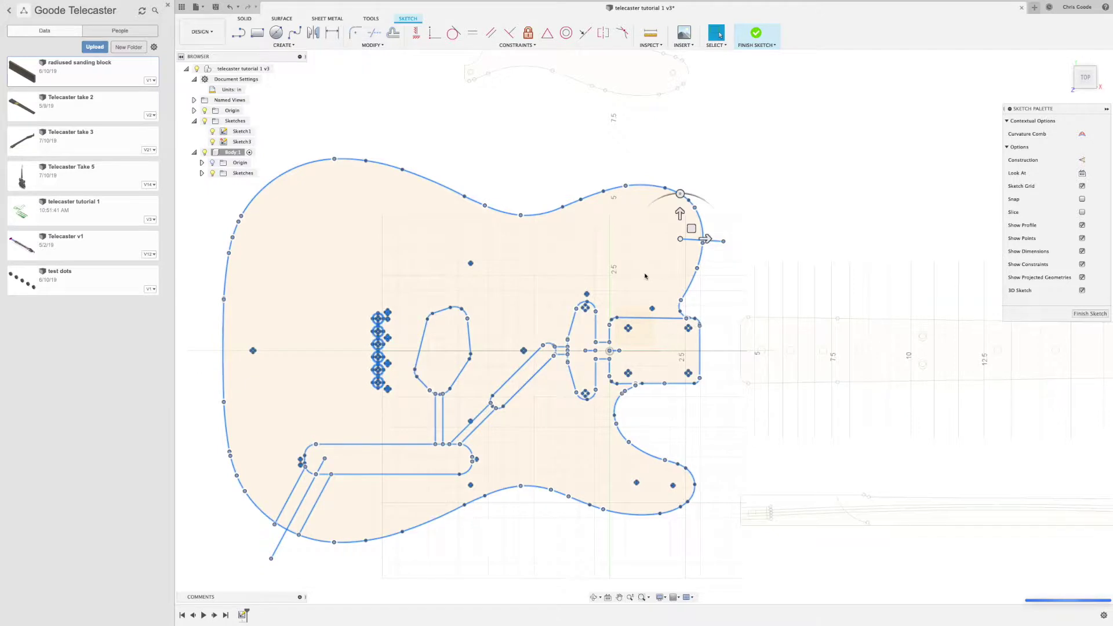
key(m)
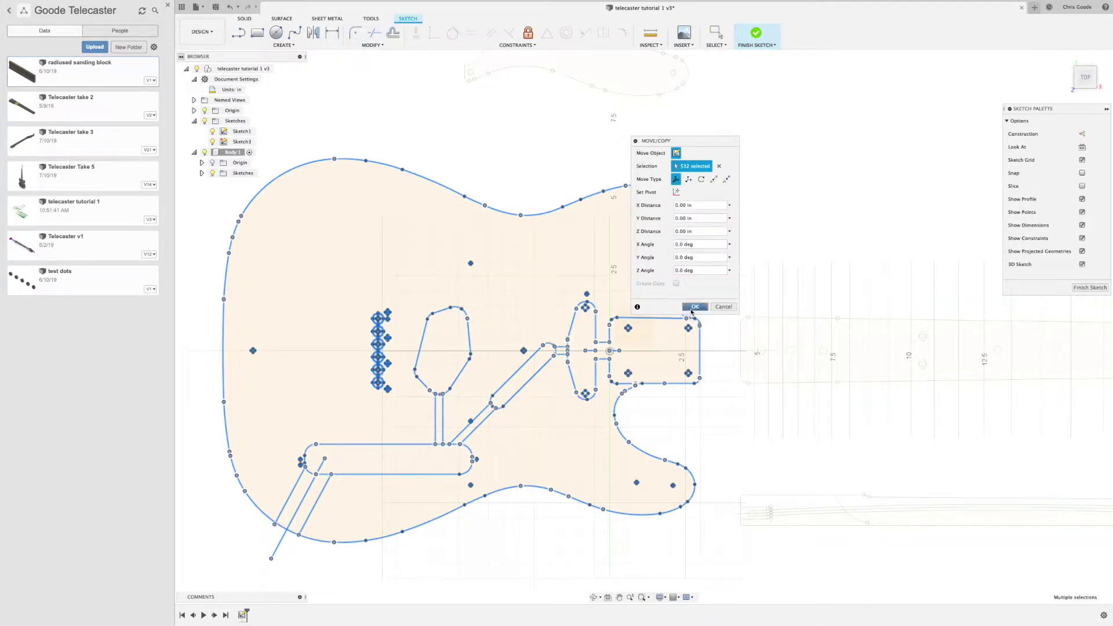
key(Escape)
- Hide the top-level document's original sketches, leaving the pasted guitar body sketch displayed
click(1091, 288)
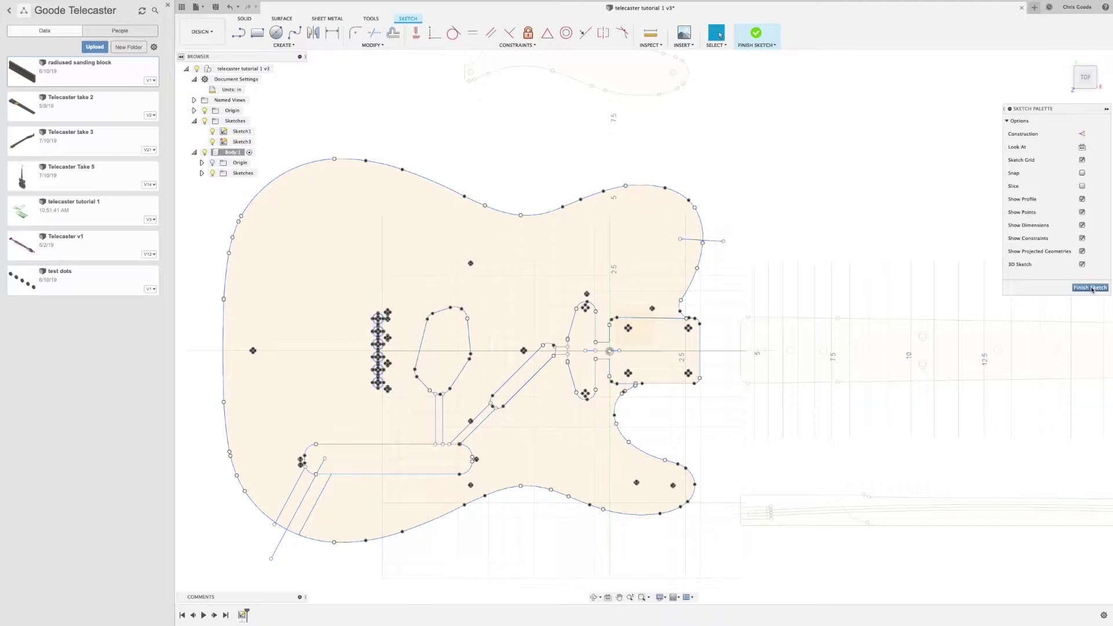
click(206, 123)
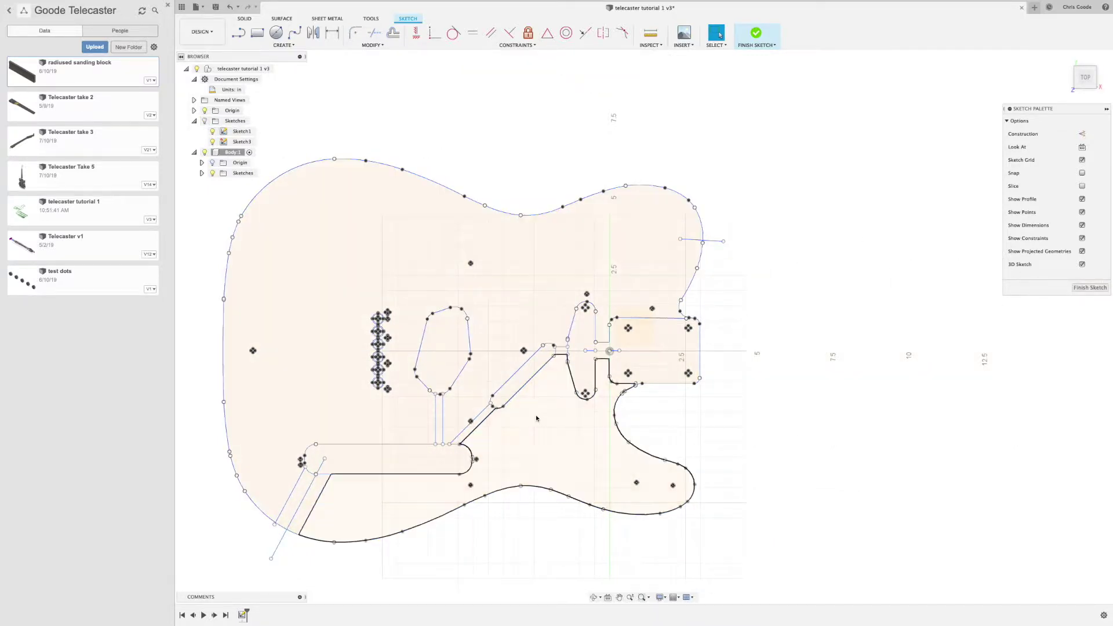
scroll(355, 385, down, 3)
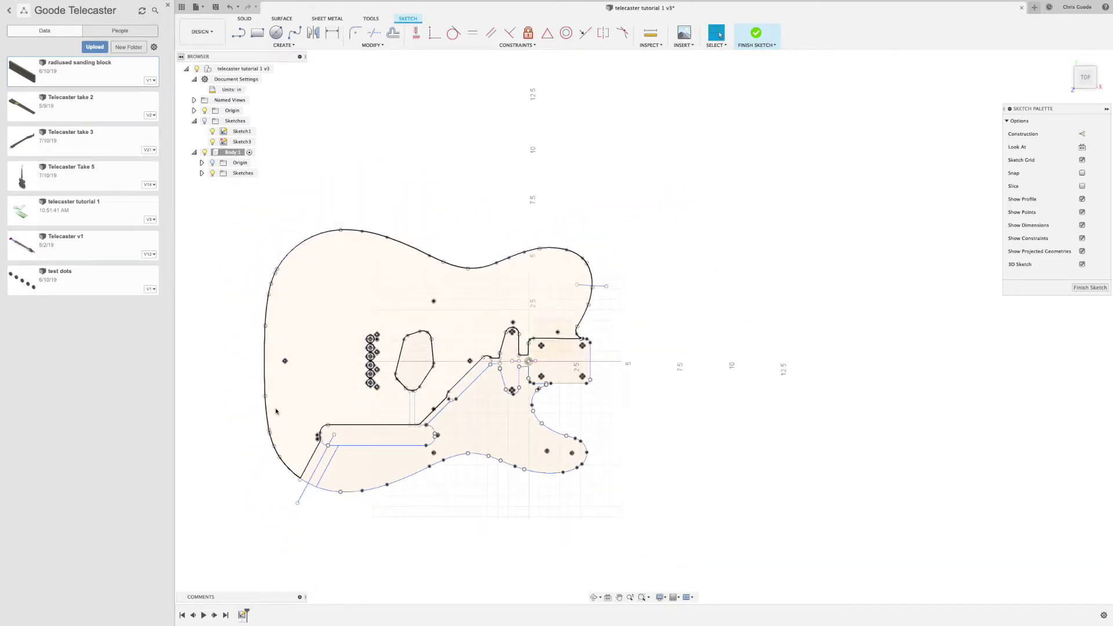
middle_drag(277, 411, 388, 377)
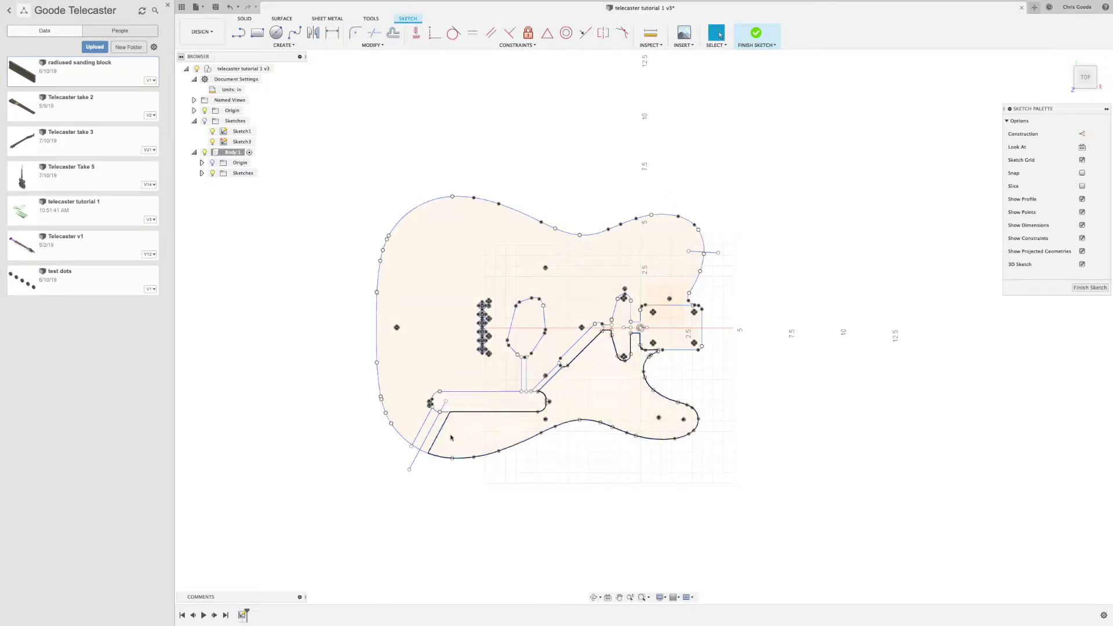
click(445, 457)
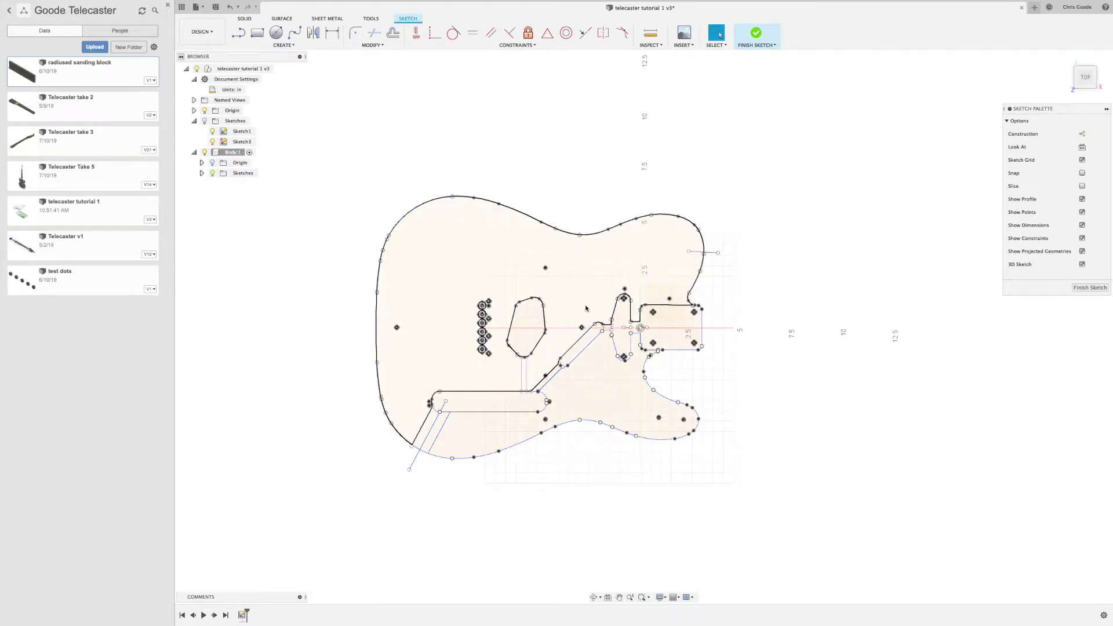
- Delete the short reference line crossing the body outline near the upper horn
scroll(585, 310, up, 5)
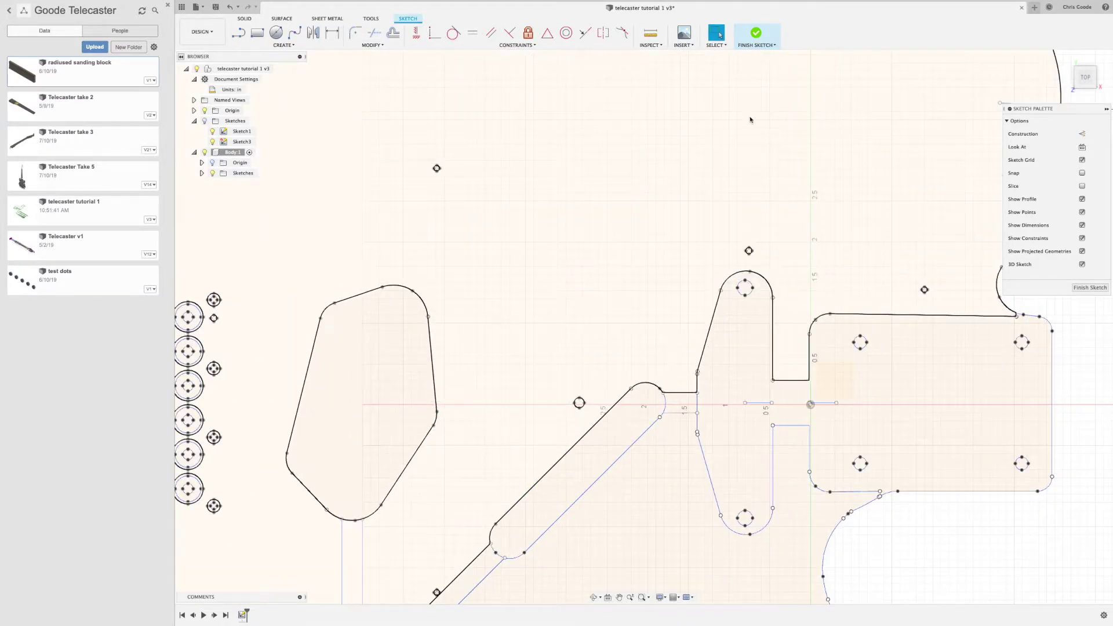
scroll(586, 310, down, 2)
click(949, 138)
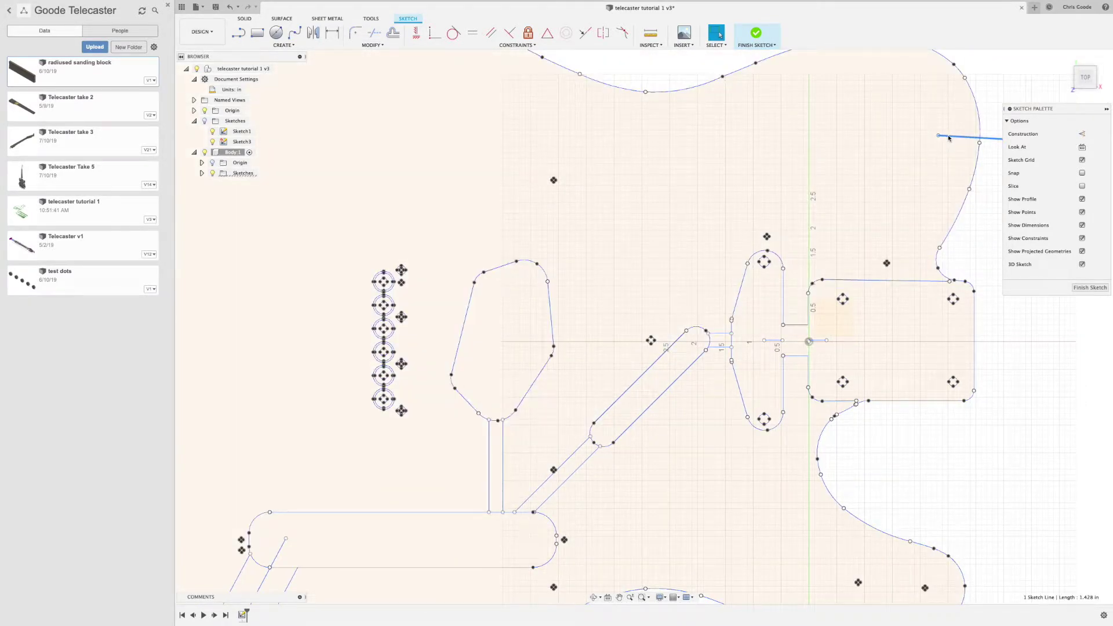
key(Delete)
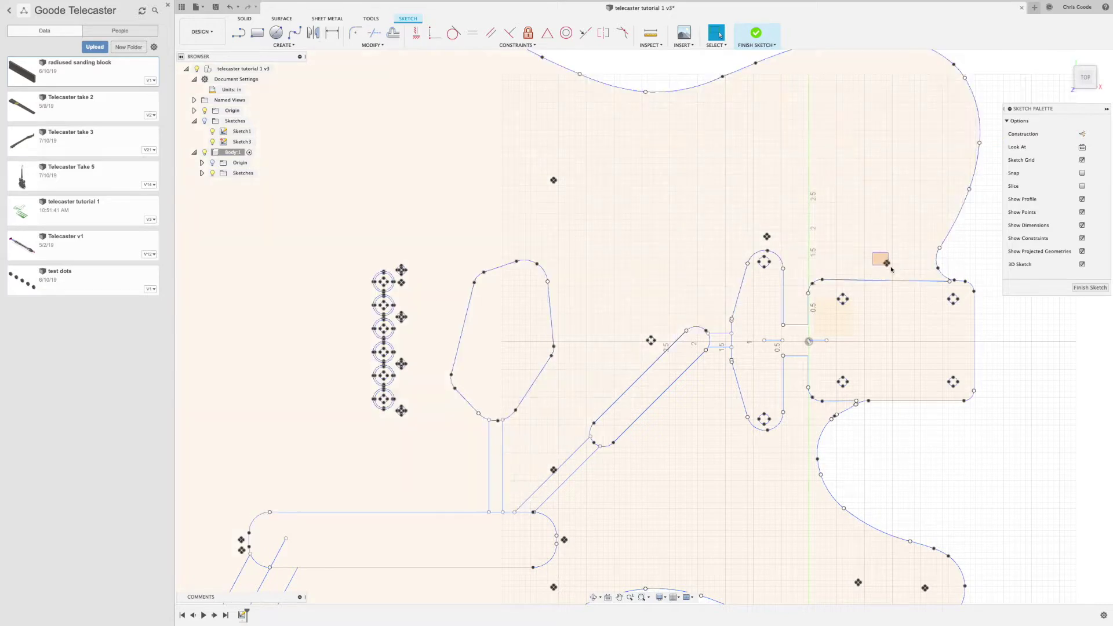
- Delete the two outer concentric circles around each of the six bridge string holes, keeping the small inner circles
scroll(374, 286, up, 5)
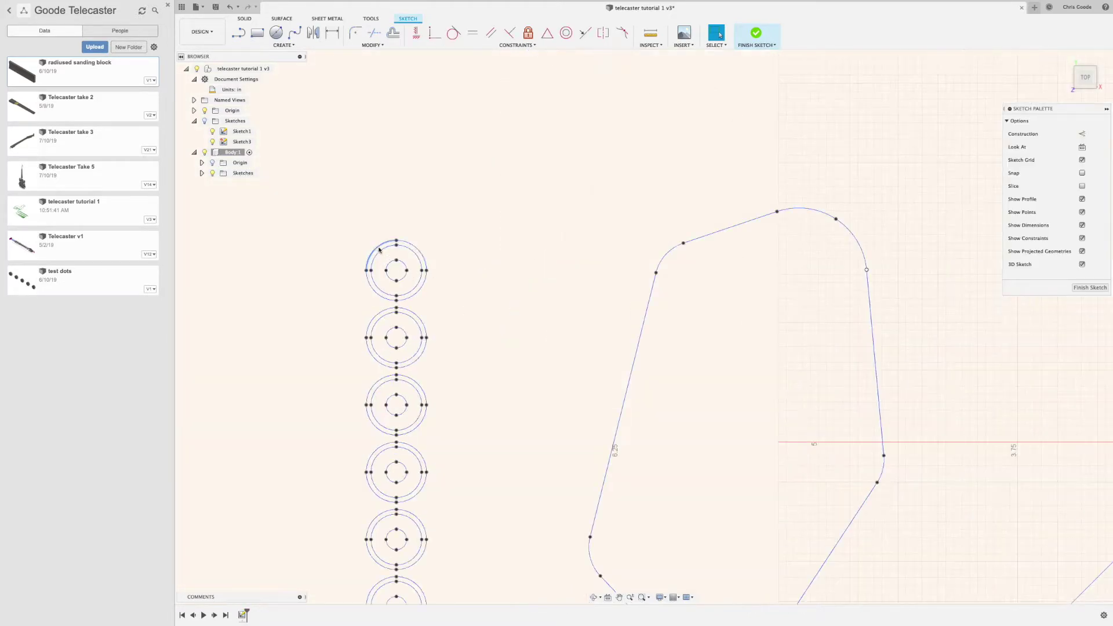
click(371, 286)
key(Delete)
click(415, 353)
key(Delete)
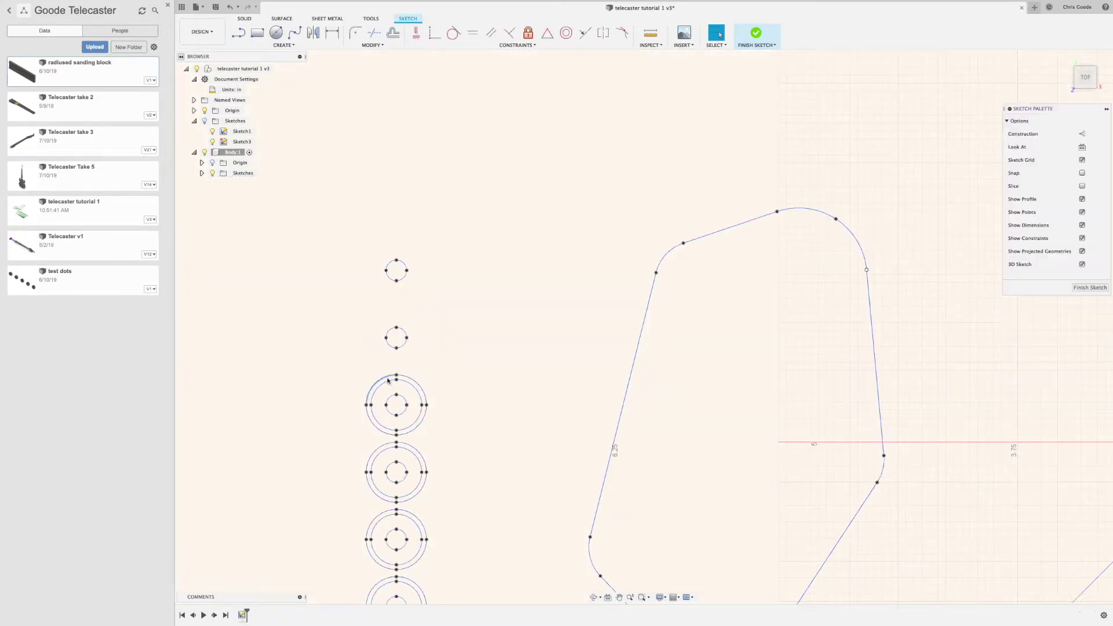
click(415, 420)
key(Delete)
click(415, 488)
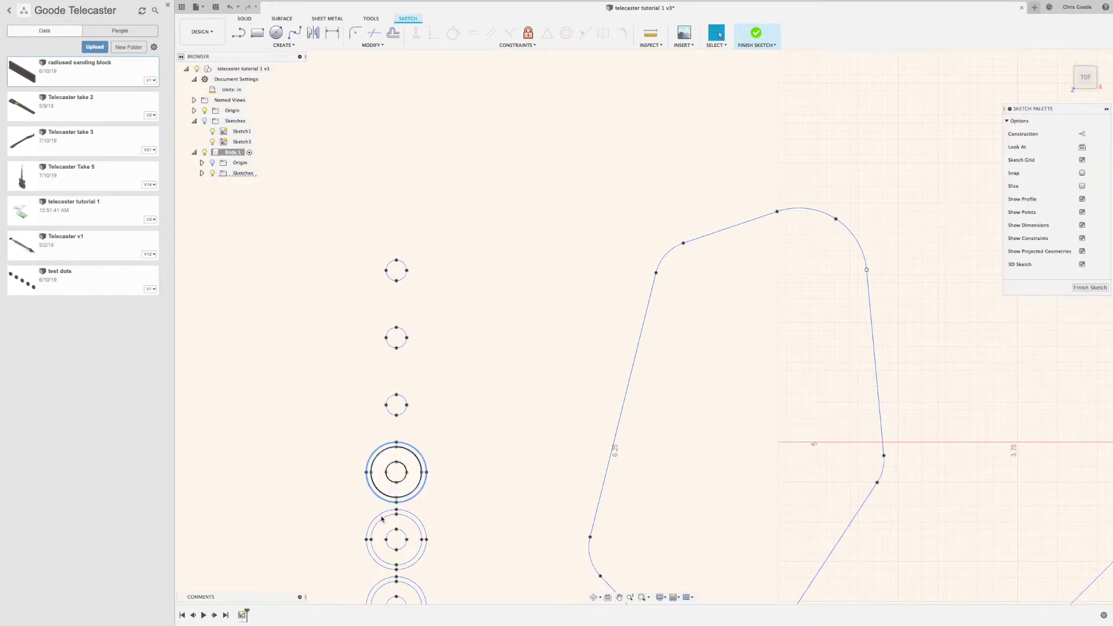
key(Delete)
middle_drag(422, 522, 475, 249)
key(Delete)
click(479, 328)
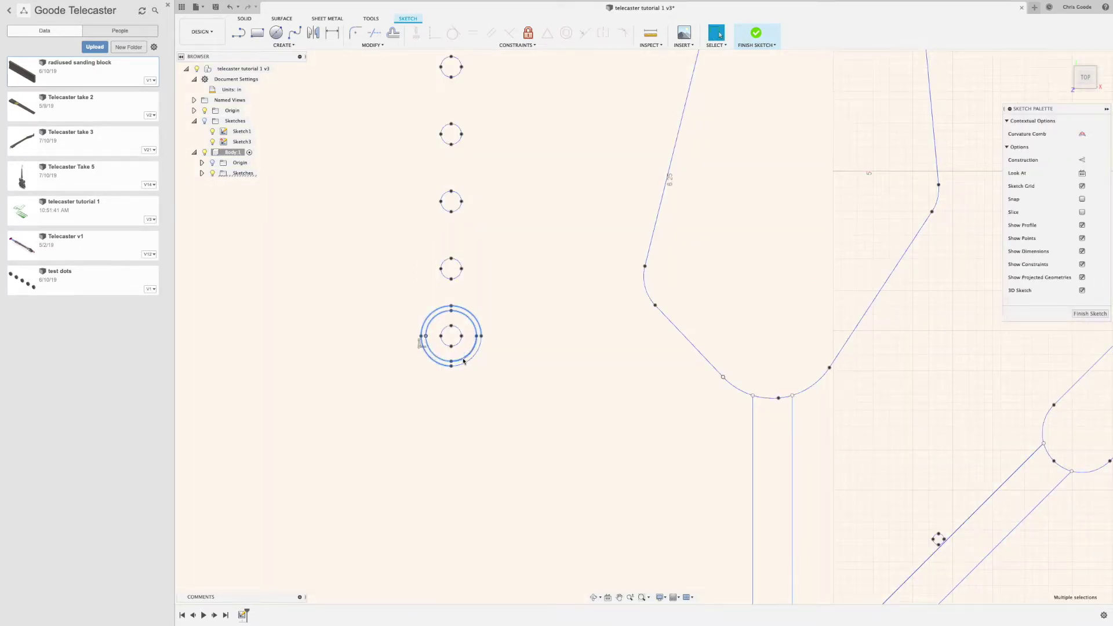
key(Delete)
- Delete the surplus screw holes around the cavities and at both ends of the neck pickup pocket
scroll(532, 310, down, 5)
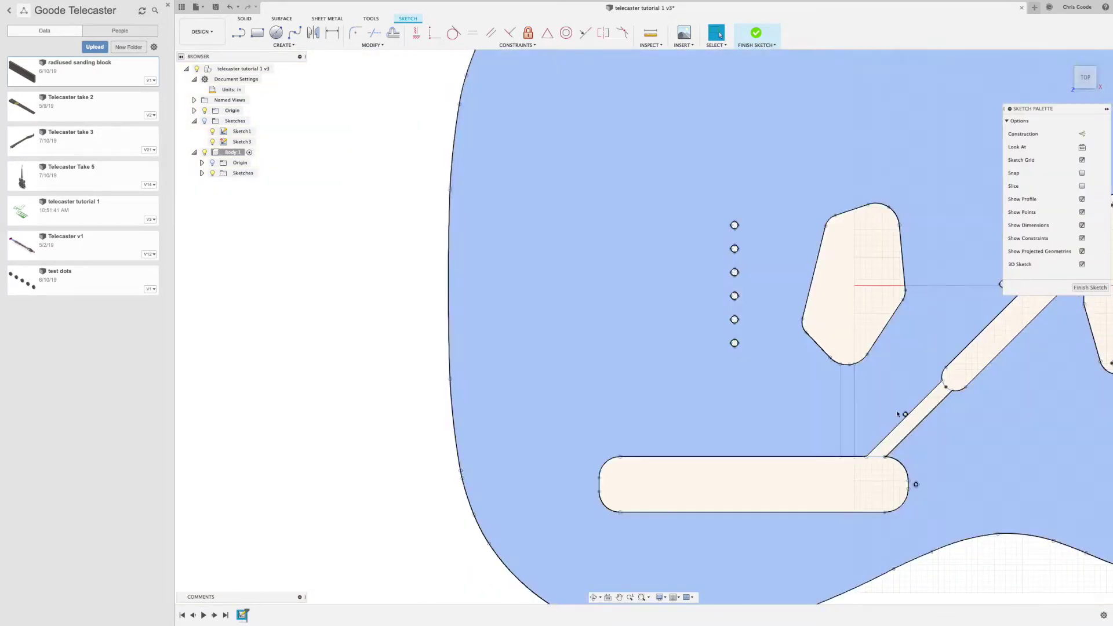
mouse_move(987, 436)
middle_down()
mouse_move(608, 521)
mouse_move(554, 349)
middle_up()
click(684, 114)
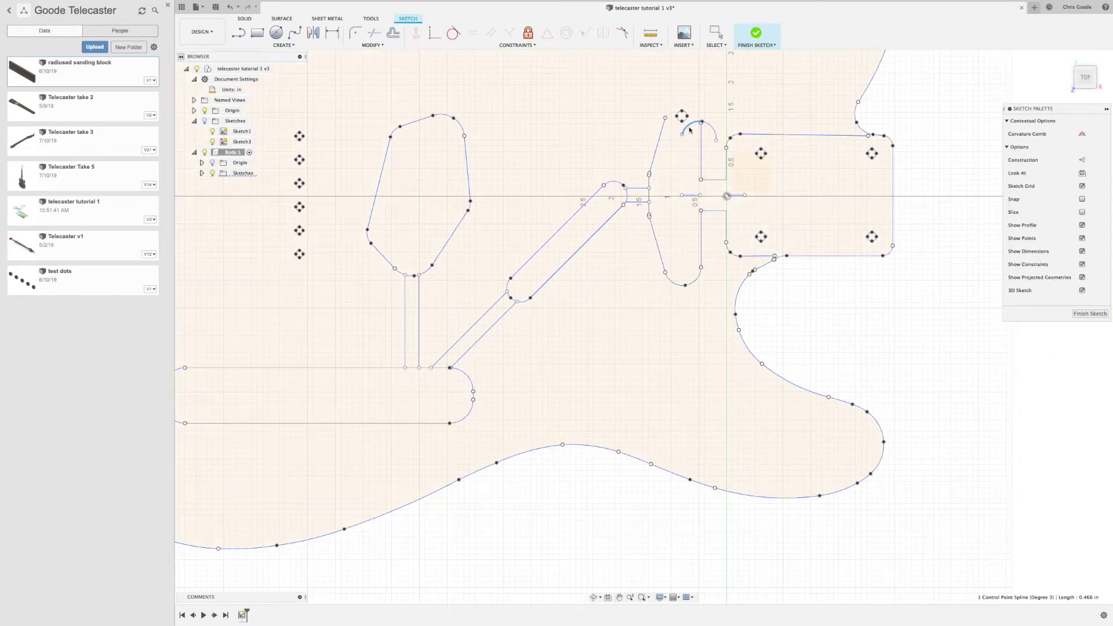
scroll(681, 113, up, 5)
key(Delete)
- Draw a vertical line about 0.55 in long across the channel opening to separate the neck pocket from the pickup pocket
click(667, 278)
scroll(667, 278, down, 5)
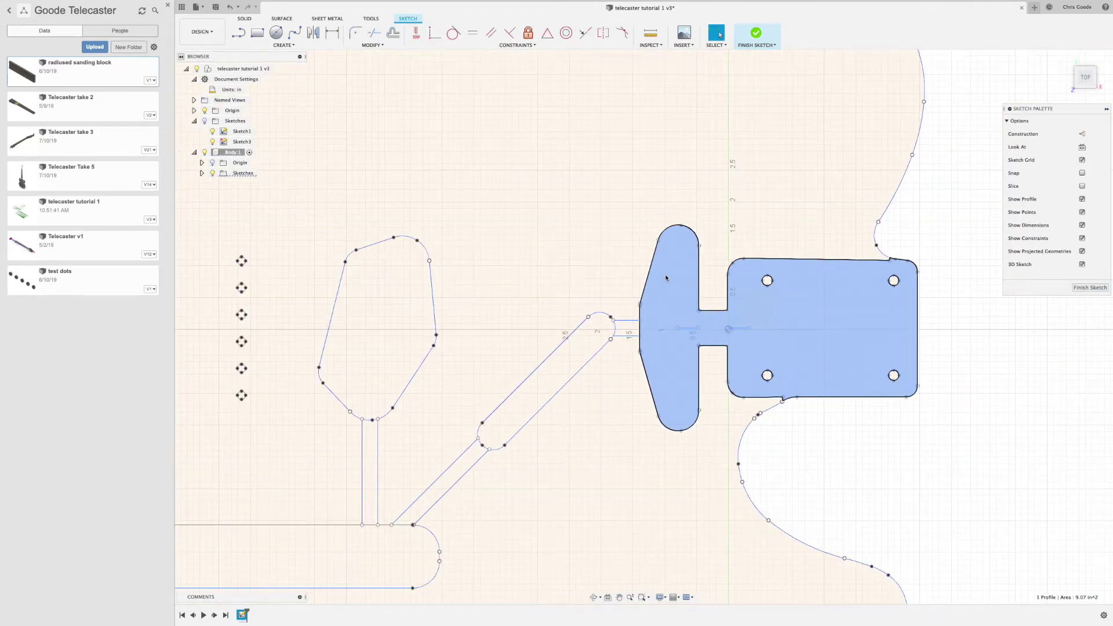
click(522, 249)
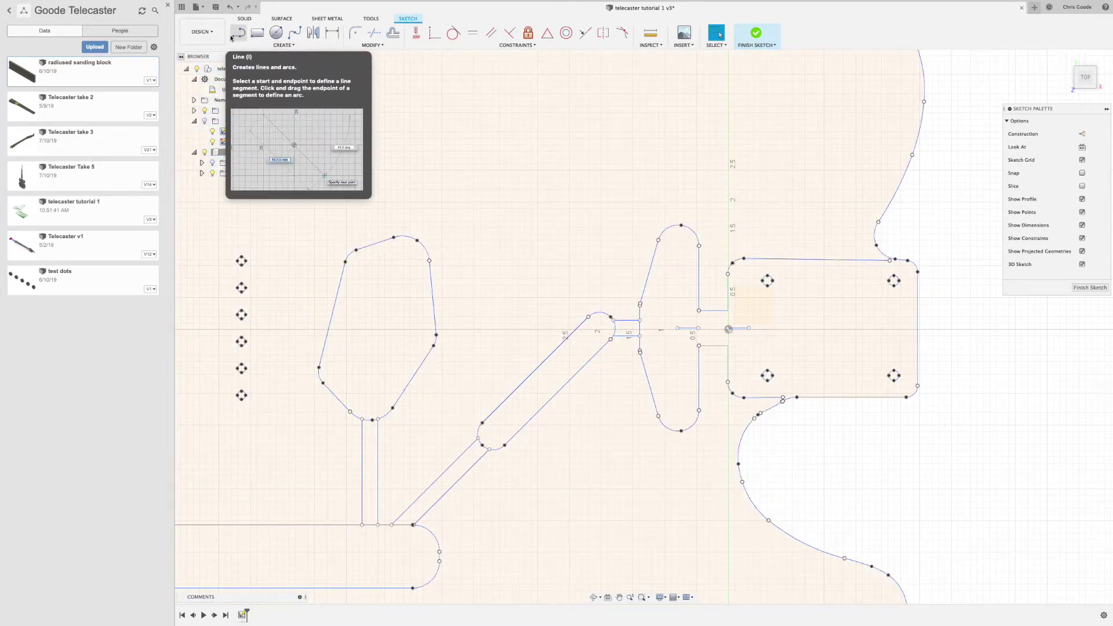
click(237, 33)
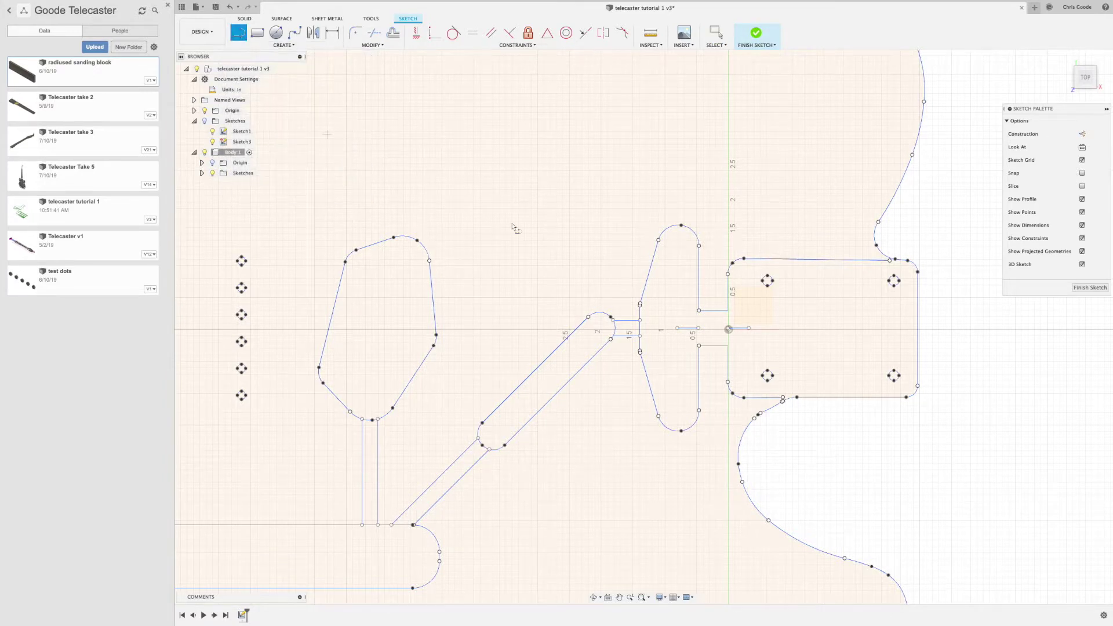
click(729, 312)
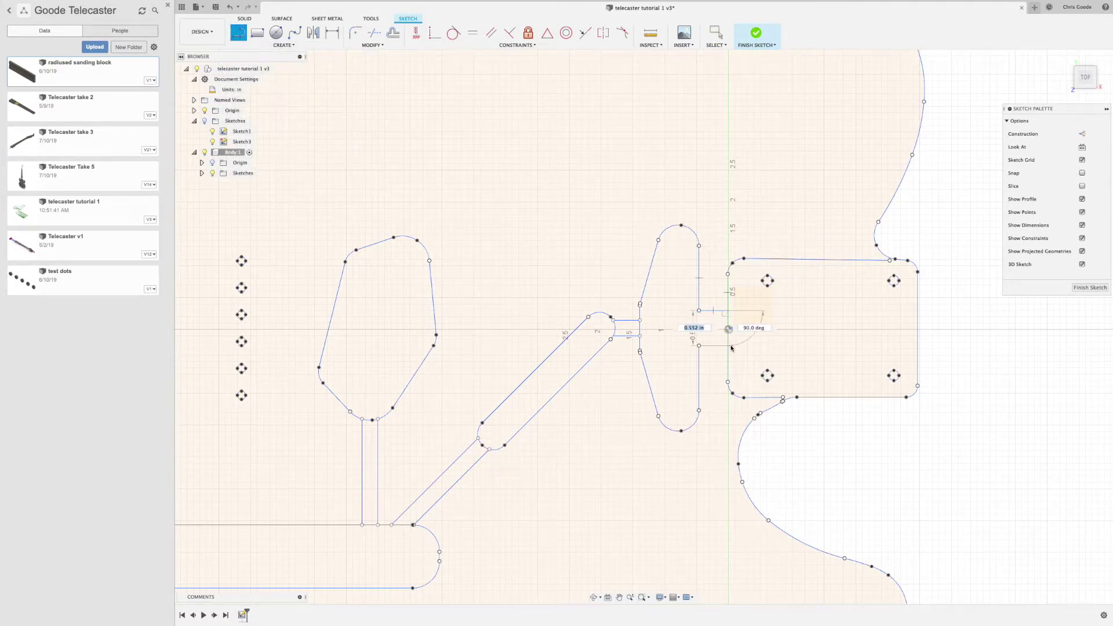
click(729, 347)
key(Escape)
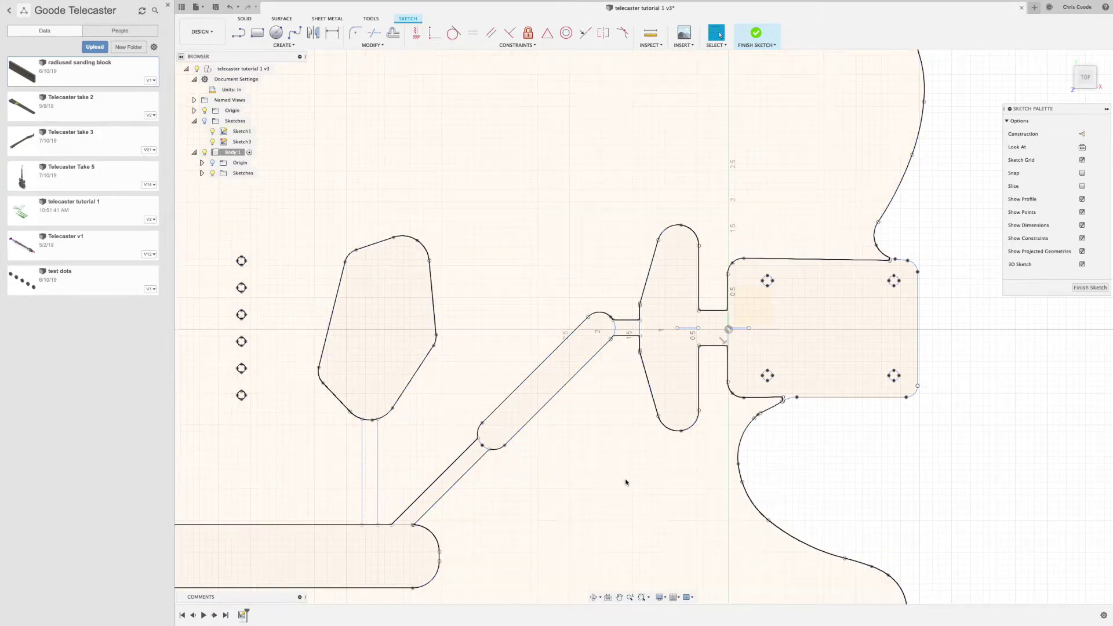
- Check that the main body, pickup pockets, control cavity and neck pocket each form a separate closed profile
mouse_move(625, 482)
shift+middle_down()
mouse_move(642, 450)
mouse_move(636, 441)
mouse_move(617, 456)
mouse_move(612, 447)
mouse_move(629, 440)
mouse_move(638, 442)
mouse_move(606, 461)
mouse_move(612, 445)
mouse_move(639, 450)
shift+middle_up()
click(612, 497)
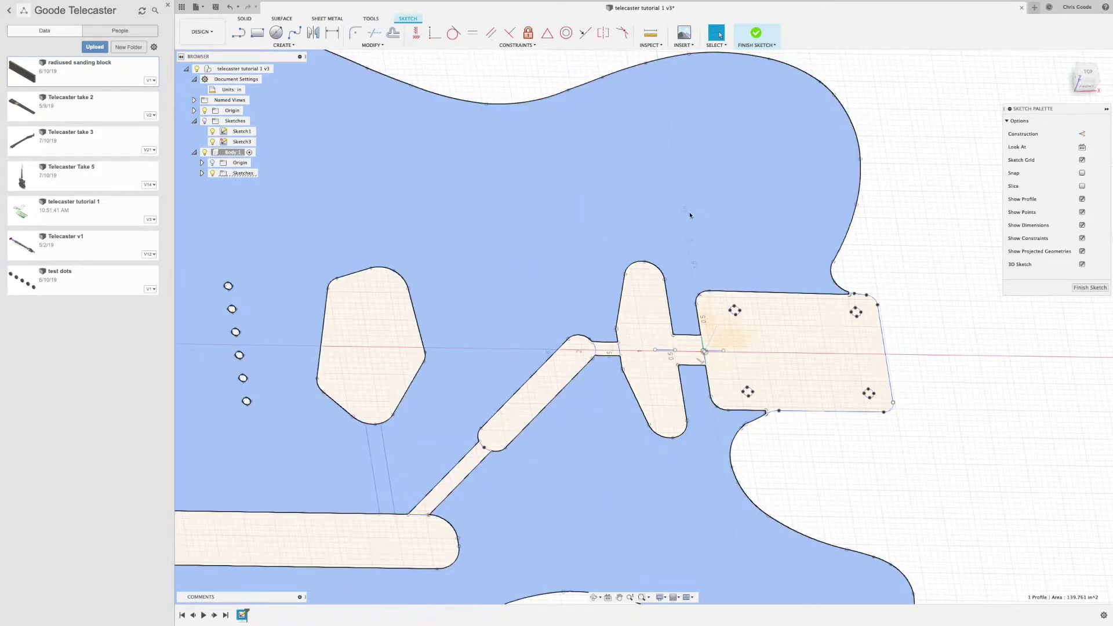
scroll(621, 385, down, 4)
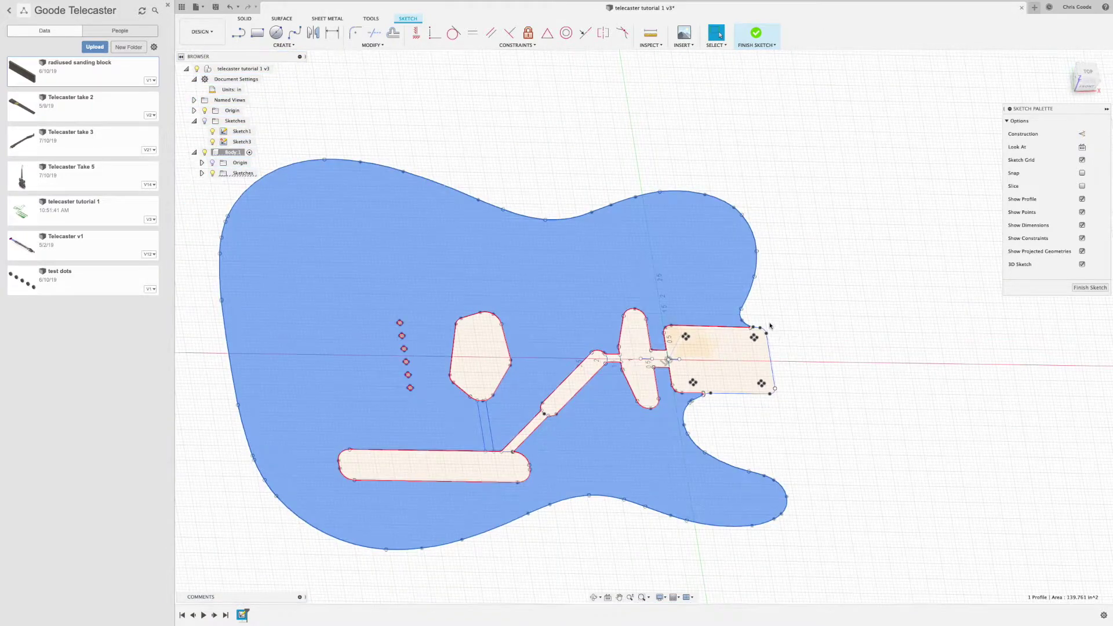
key(Escape)
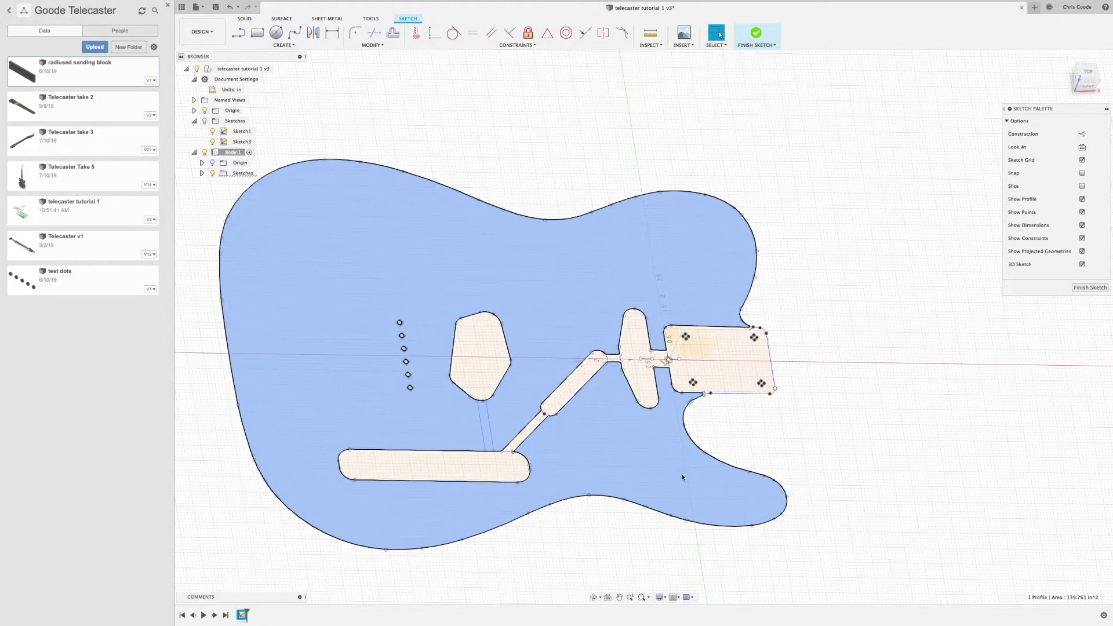
click(728, 486)
click(629, 385)
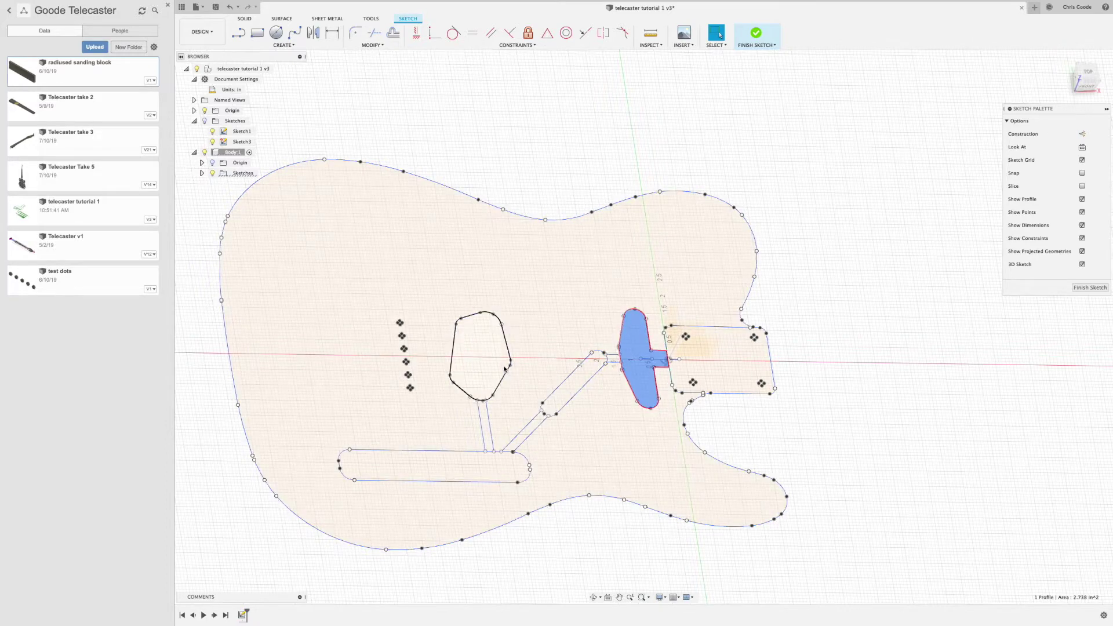
click(485, 359)
click(499, 464)
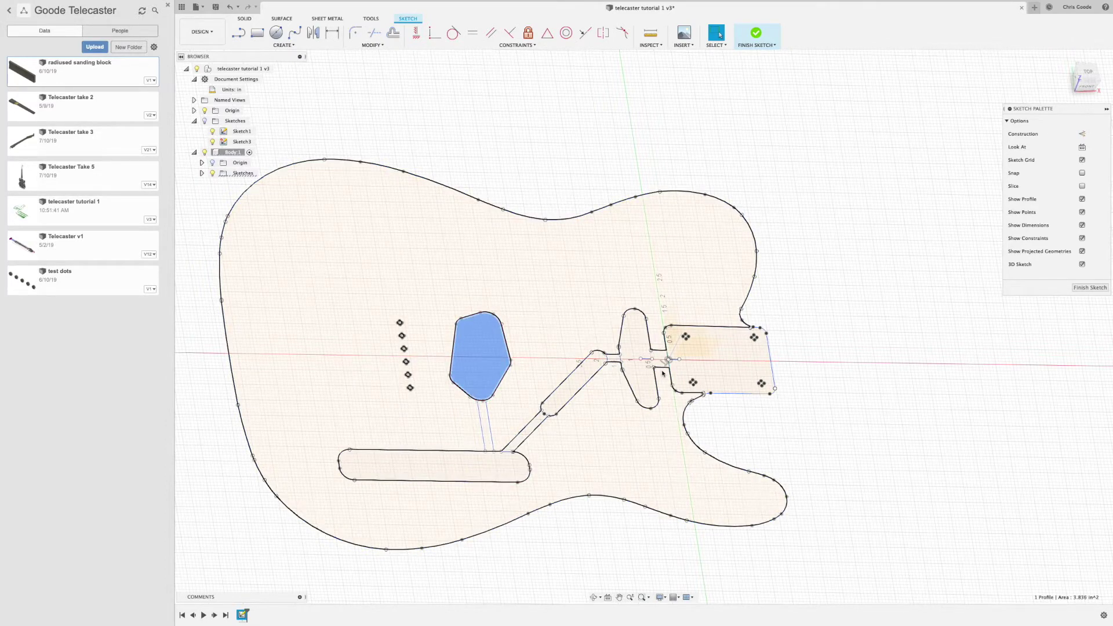
click(476, 364)
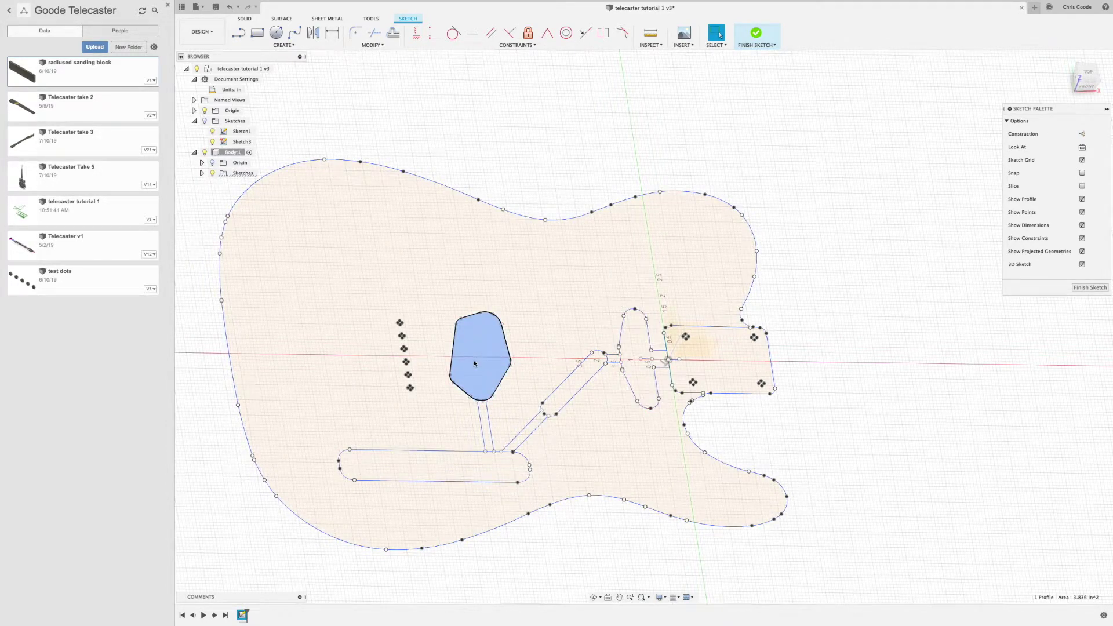
click(717, 367)
click(727, 384)
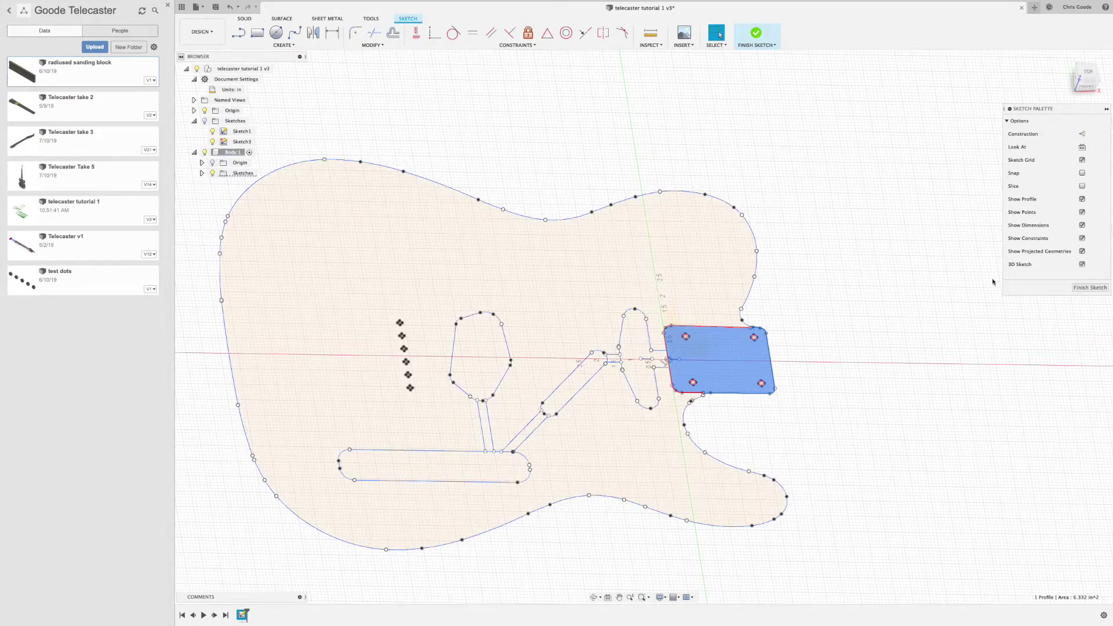
- Finish the sketch and extrude the body, pocket, cavity and channel profiles by -1.75 in as a new body, leaving out the string and screw holes
click(1079, 289)
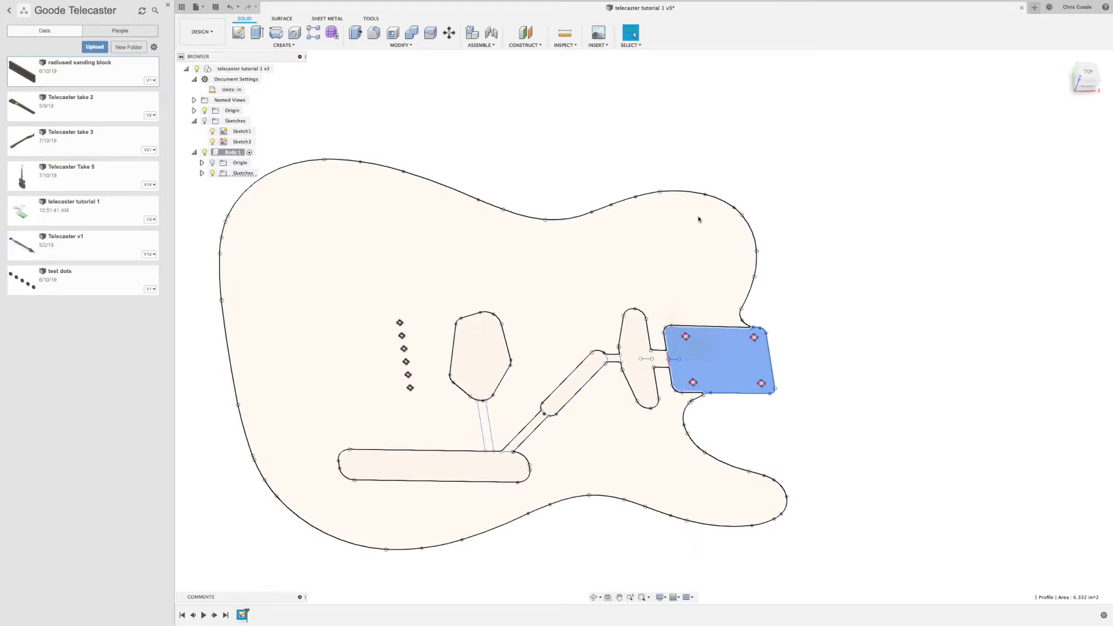
shift+click(654, 256)
shift+click(634, 363)
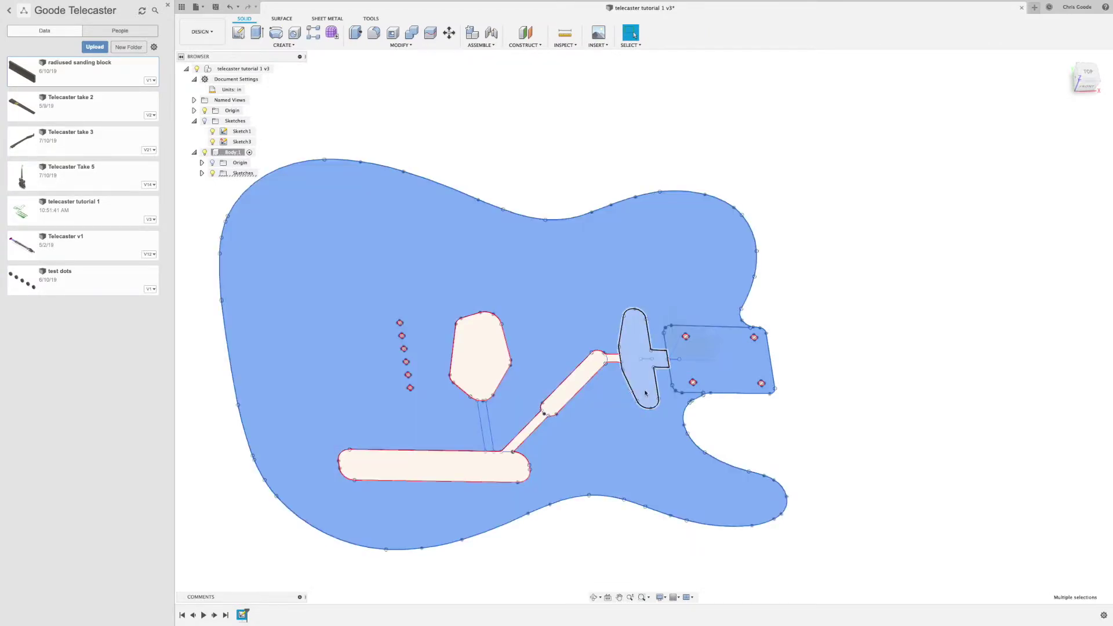
shift+click(588, 383)
shift+click(490, 364)
shift+click(461, 465)
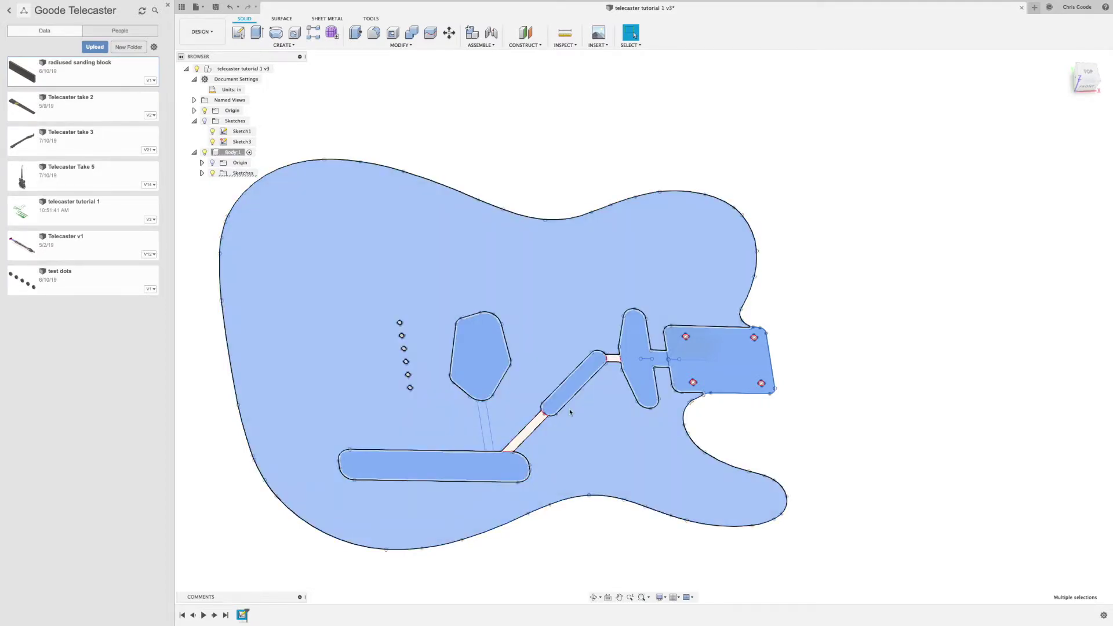
scroll(614, 349, up, 5)
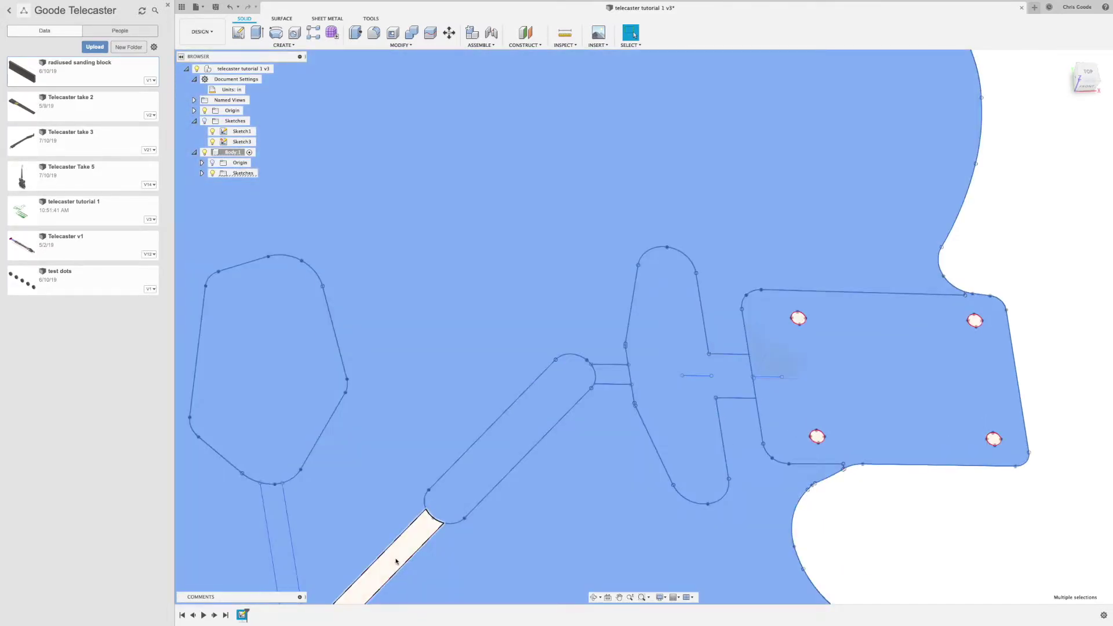
shift+click(398, 559)
scroll(455, 387, down, 5)
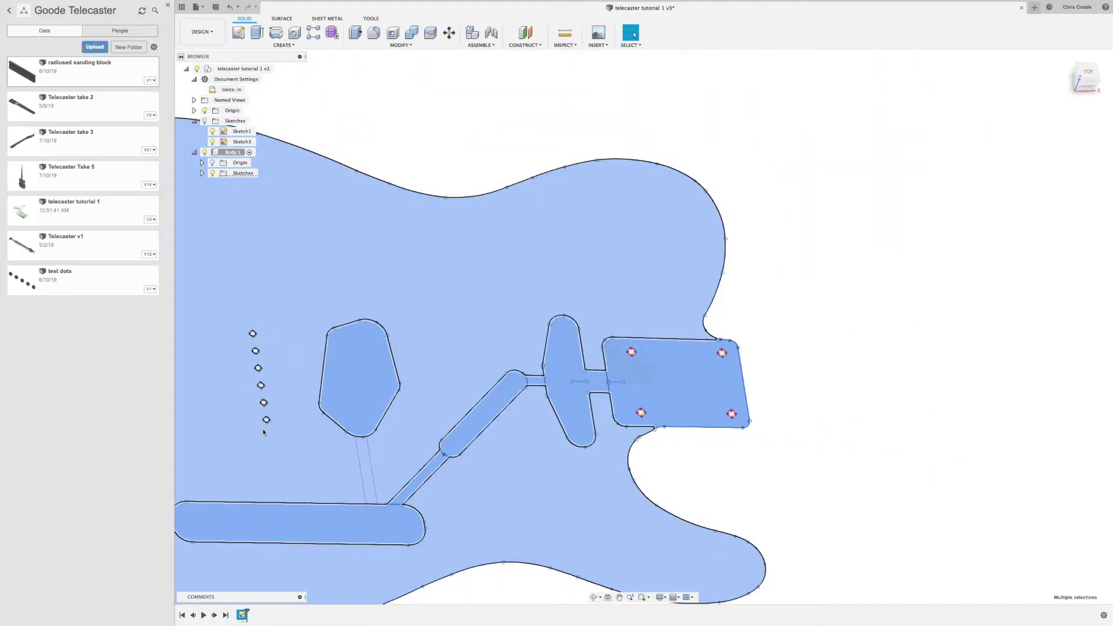
drag(263, 432, 246, 324)
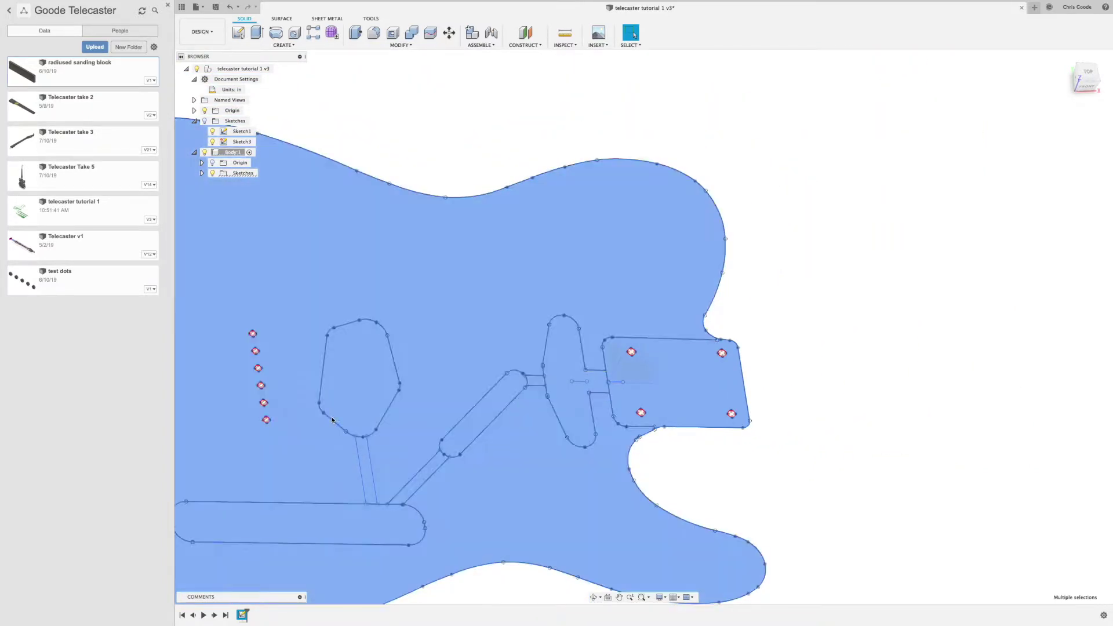
click(328, 448)
ctrl+click(608, 463)
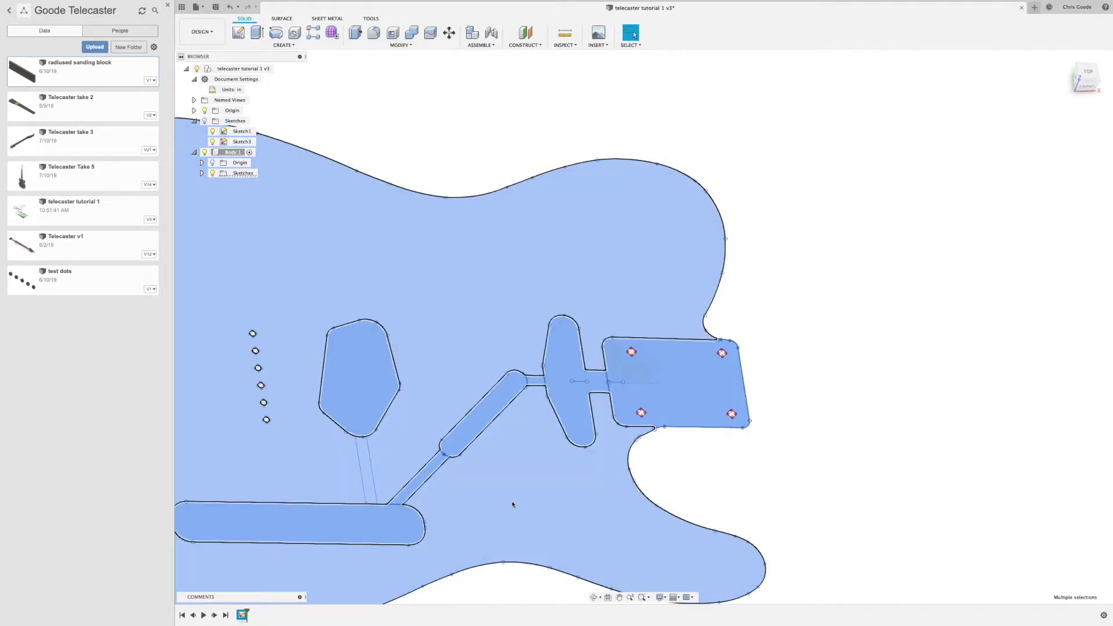
scroll(512, 504, down, 5)
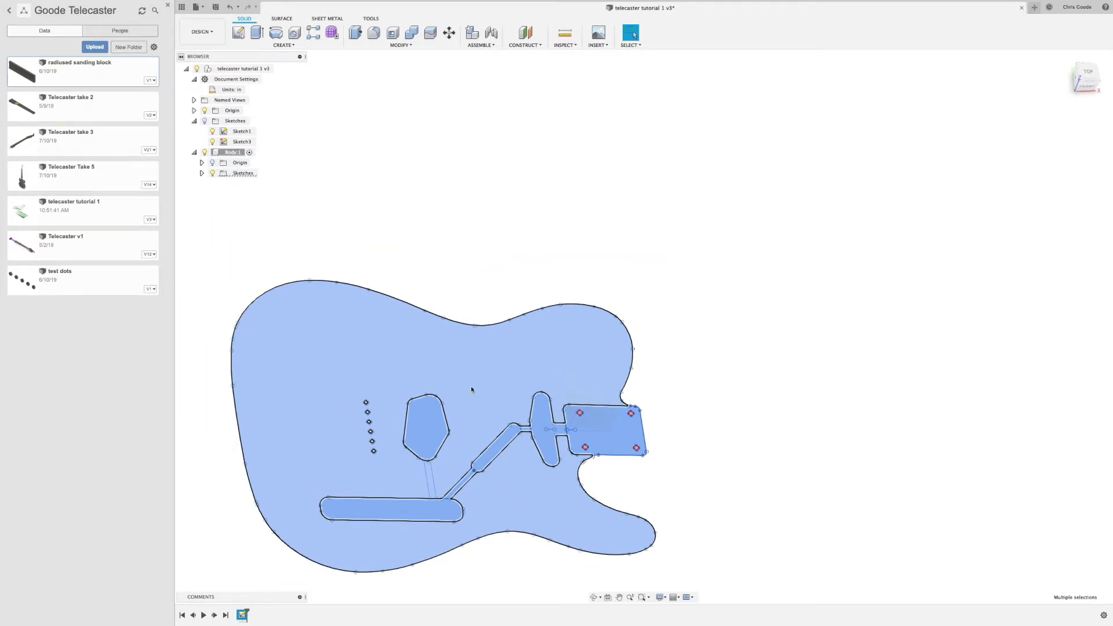
ctrl+click(470, 384)
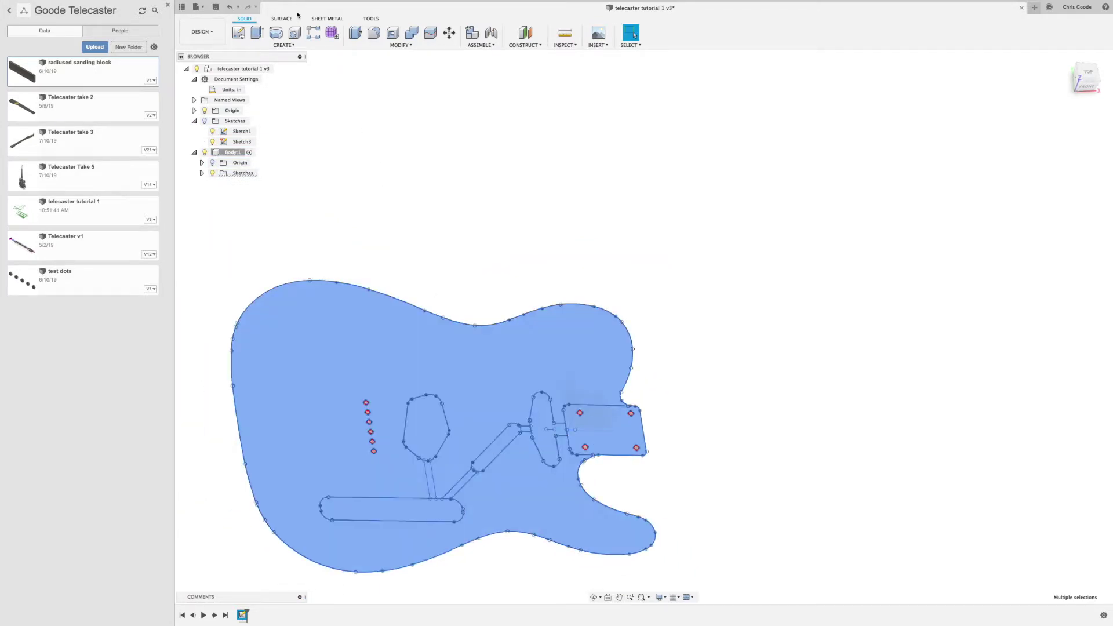
click(283, 45)
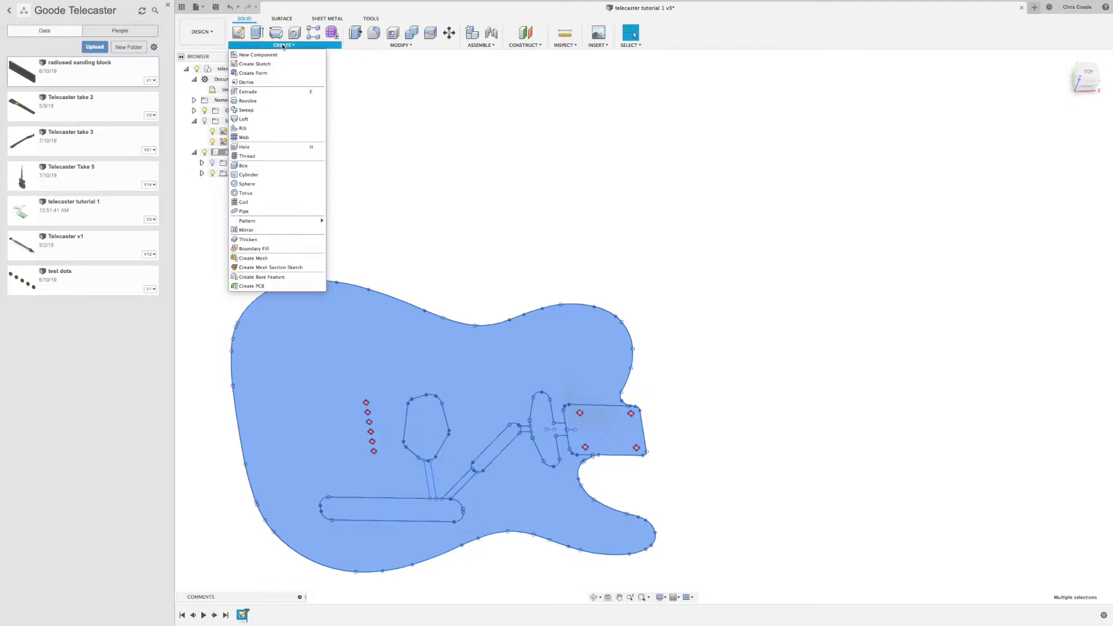
click(260, 93)
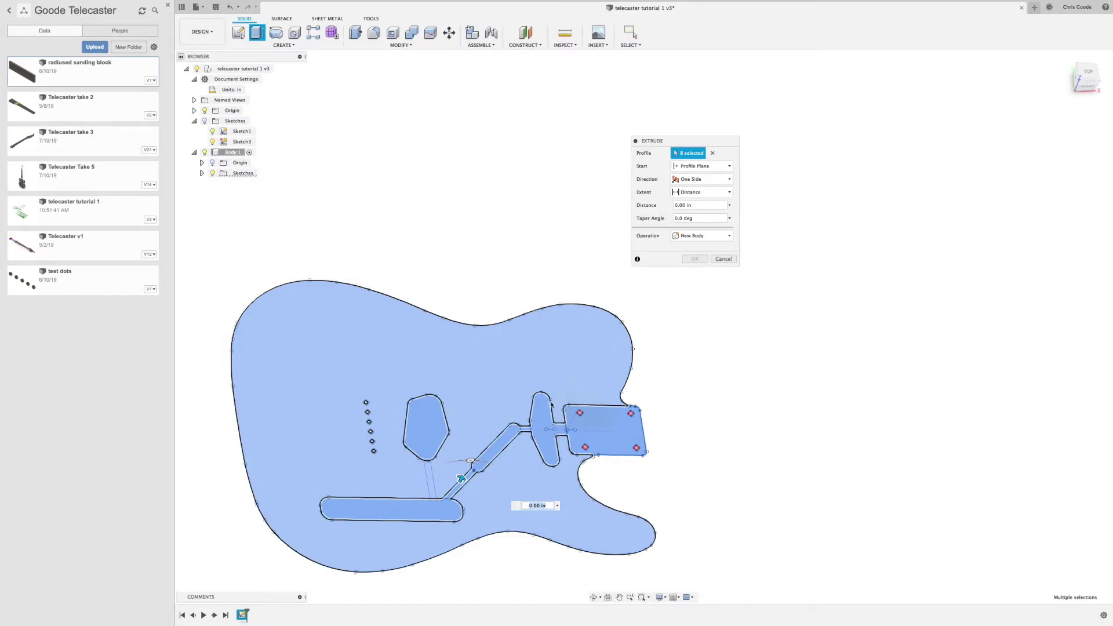
shift+middle_drag(551, 404, 541, 367)
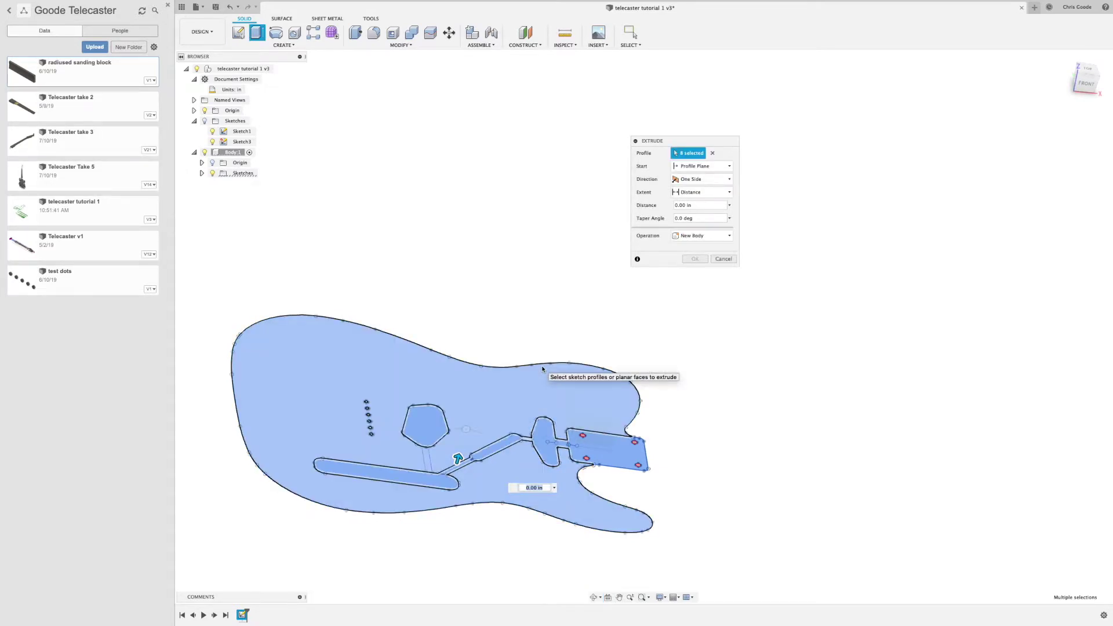
text(1.75)
key(Return)
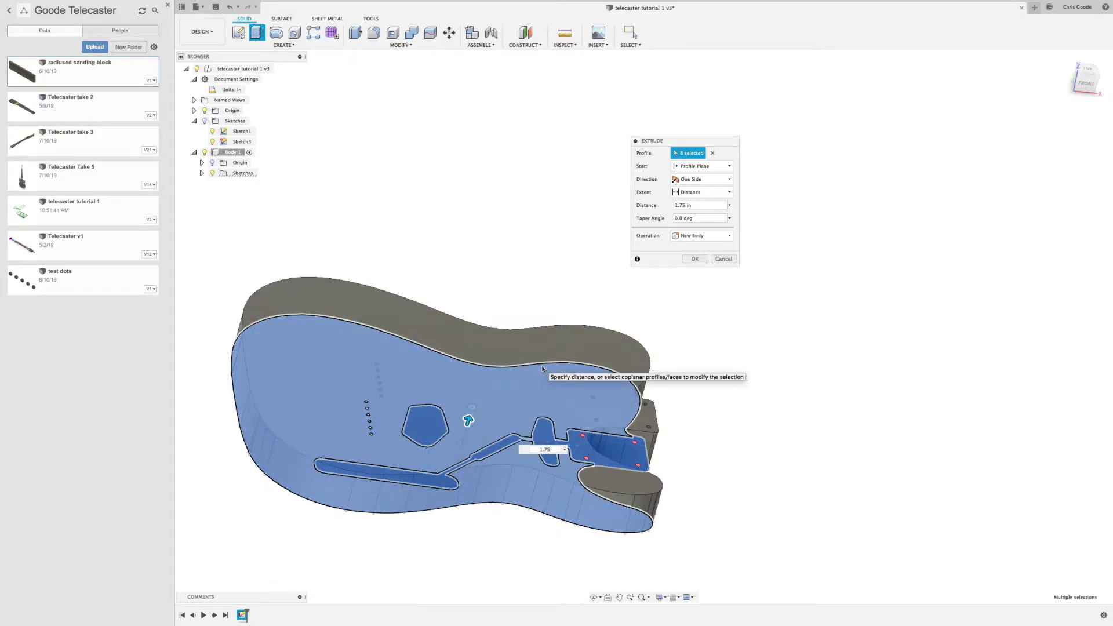
text(-)
key(Return)
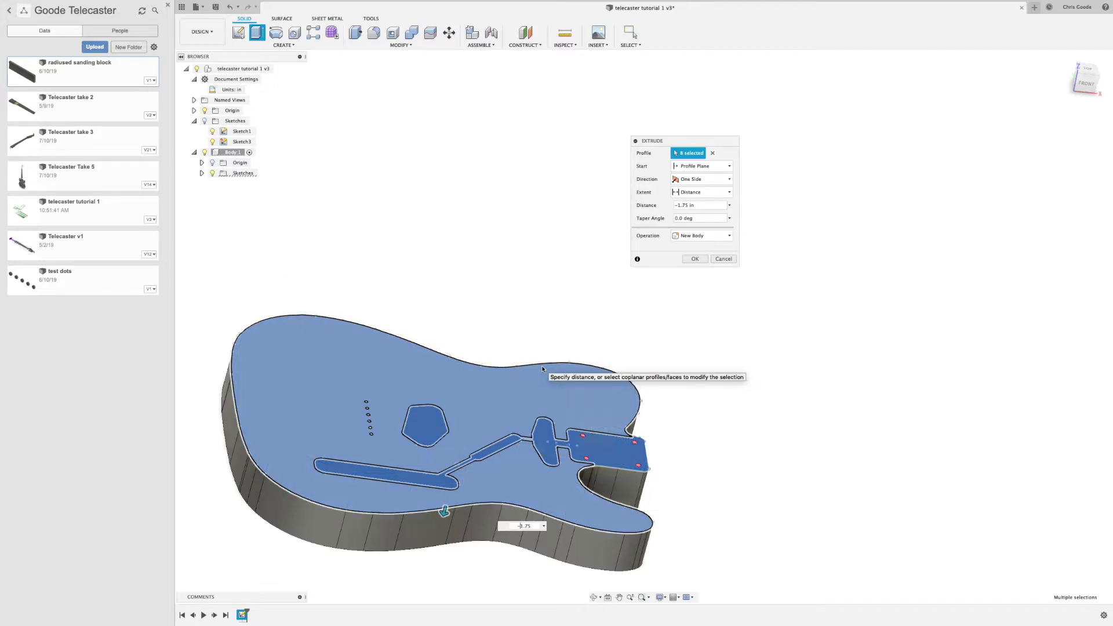
click(695, 259)
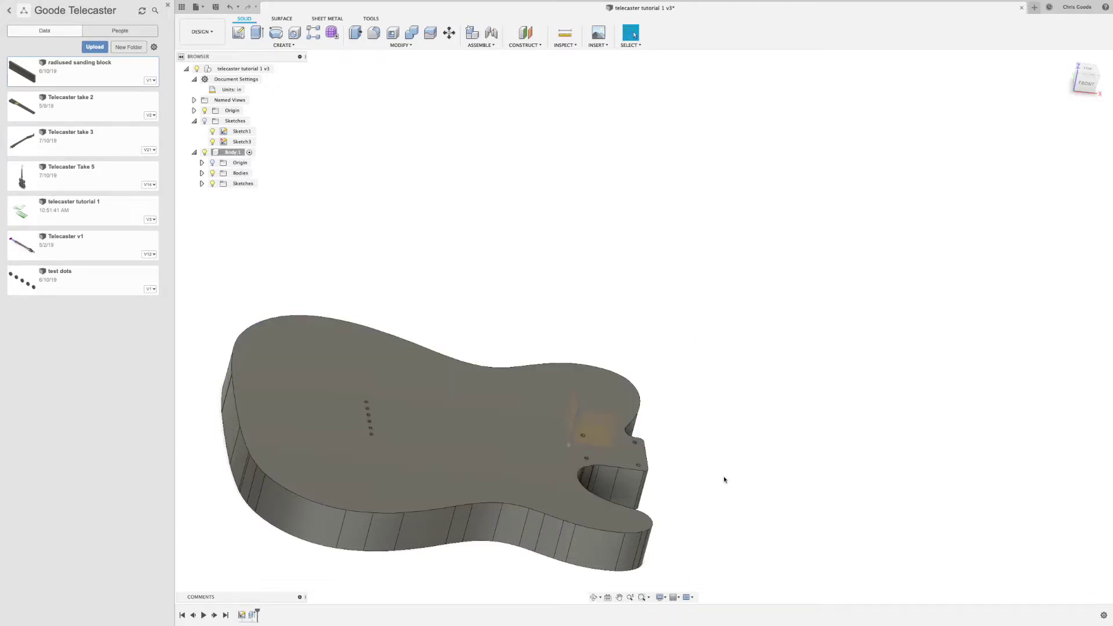
- Show the body component's Sketch1 again so its cavity profiles can be used on the solid body
shift+middle_drag(723, 479, 865, 355)
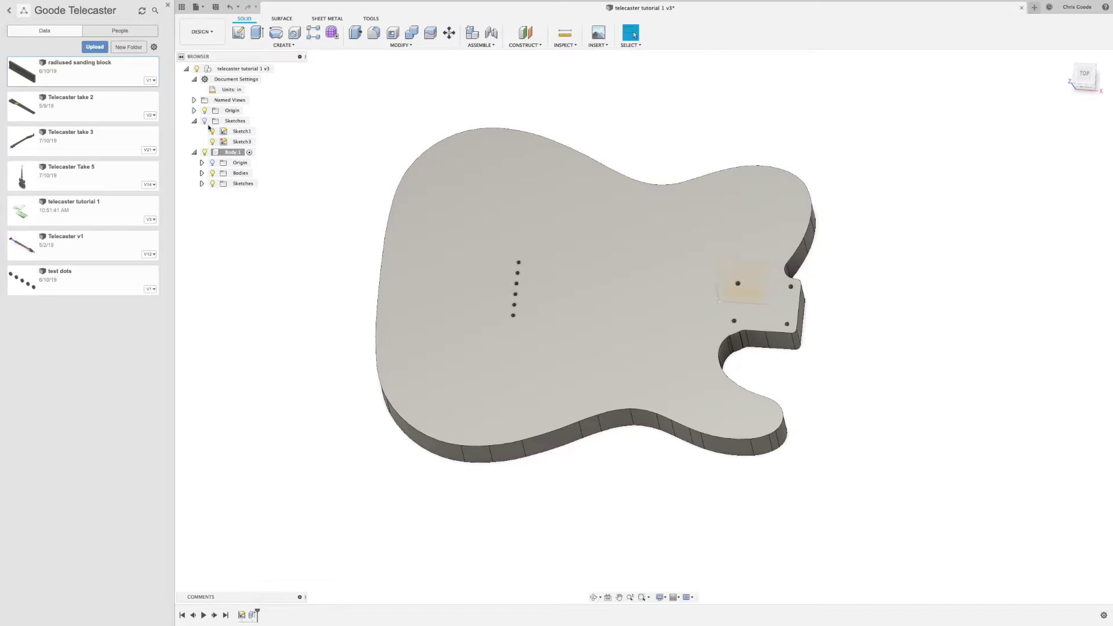
click(202, 183)
click(220, 195)
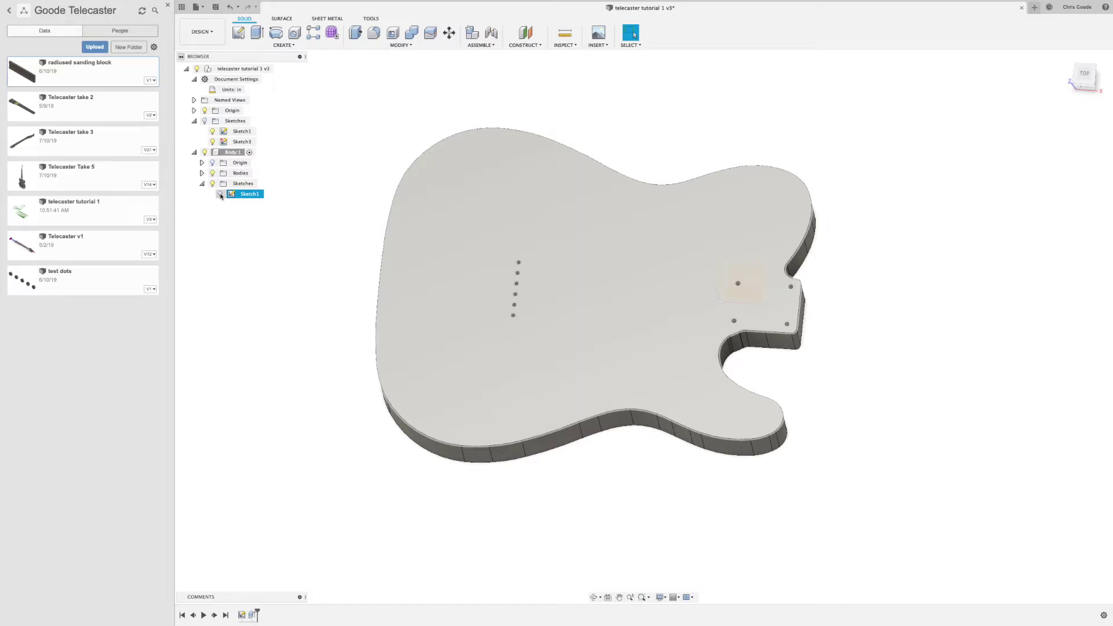
click(221, 194)
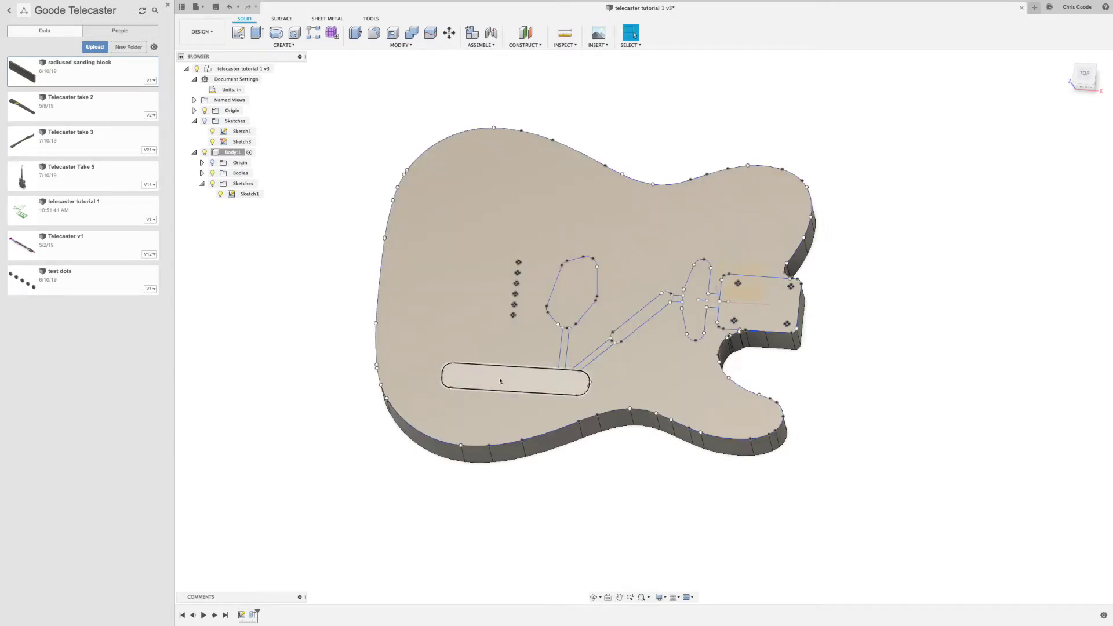
- Cut the long control cavity into the body by extruding its profile -1.5 in with the Cut operation
click(500, 381)
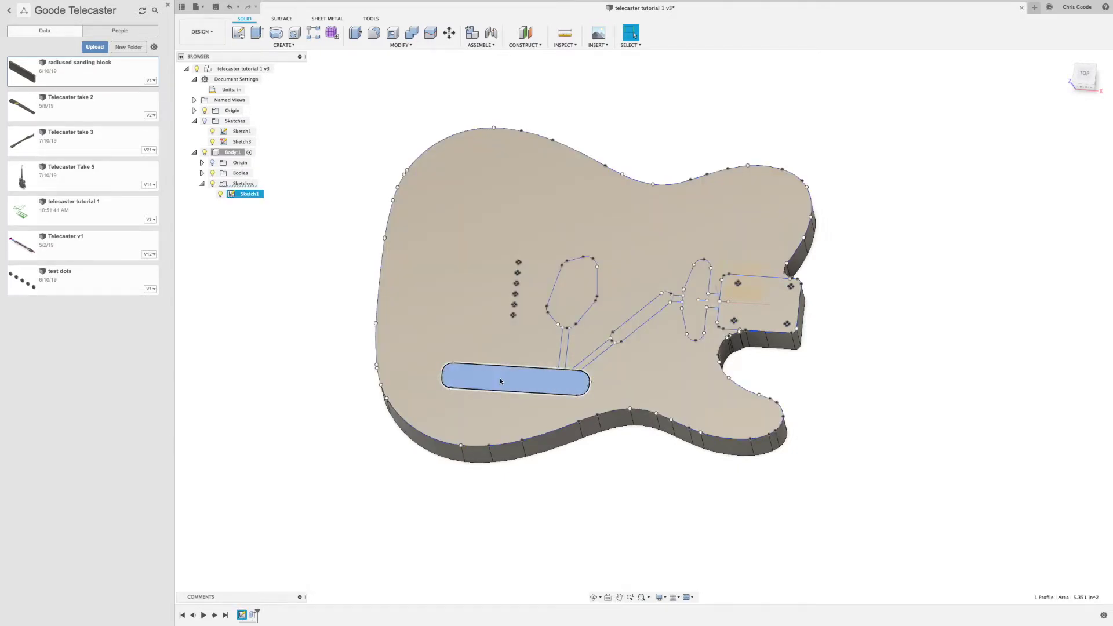
right_click(501, 381)
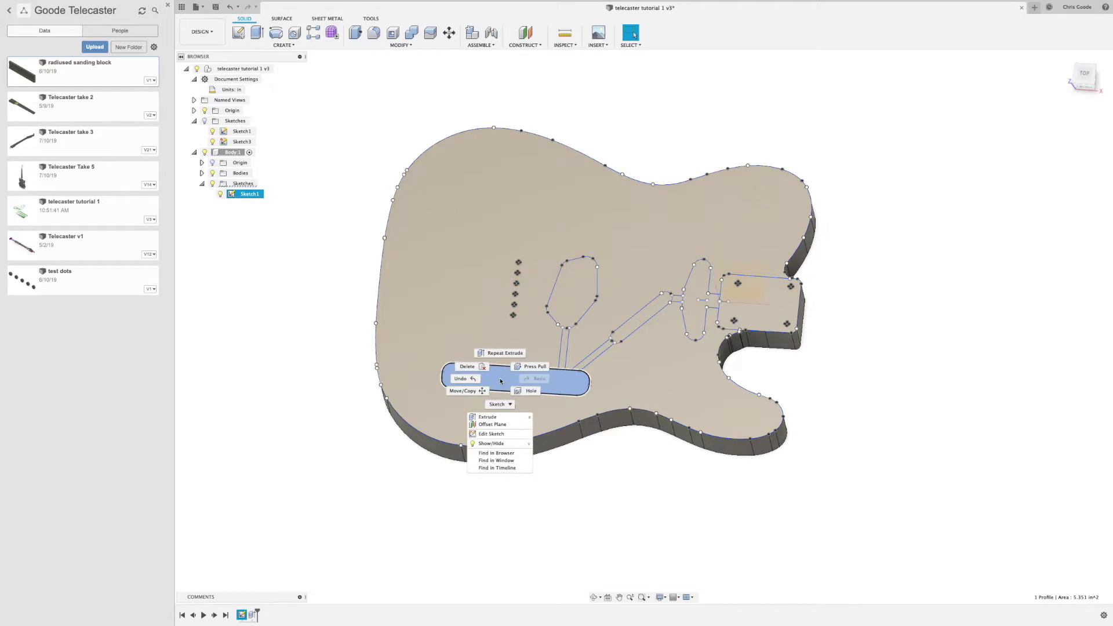
click(502, 355)
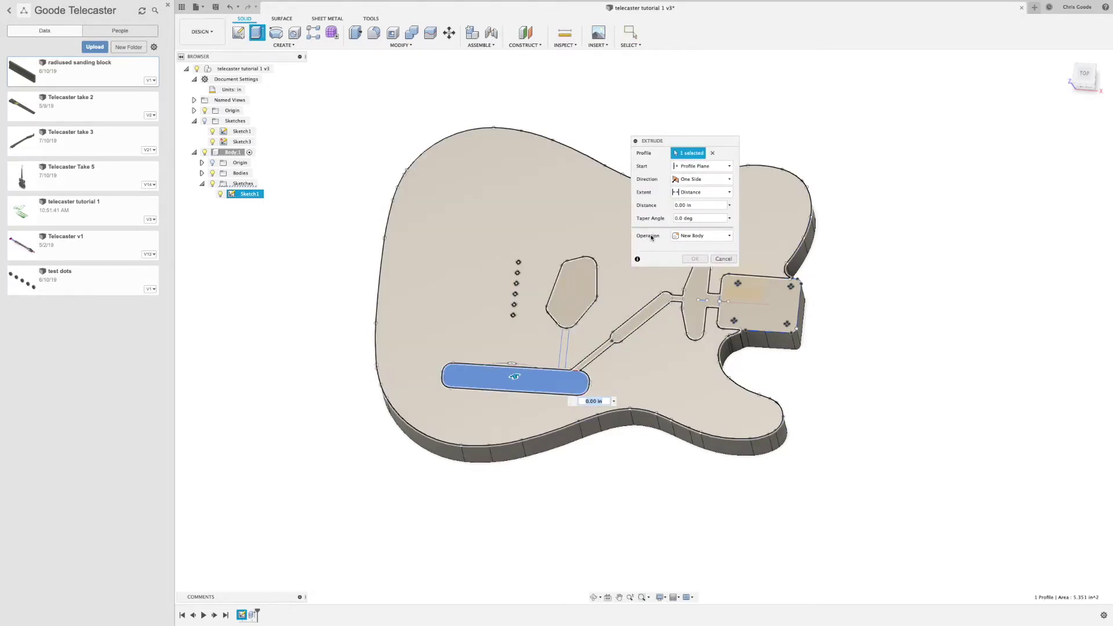
click(691, 238)
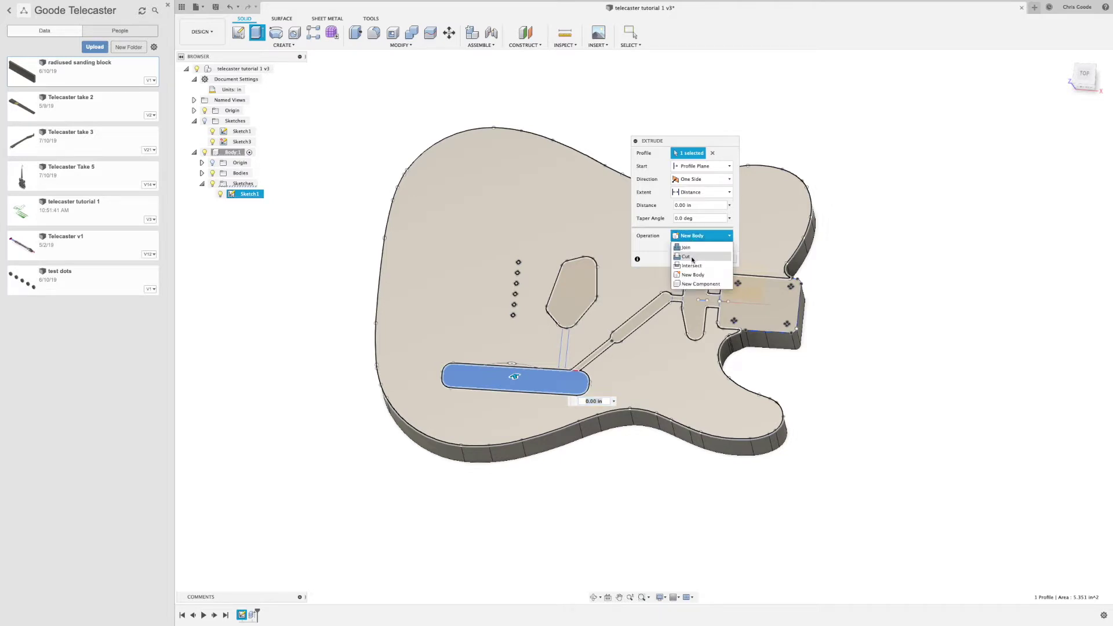
click(693, 261)
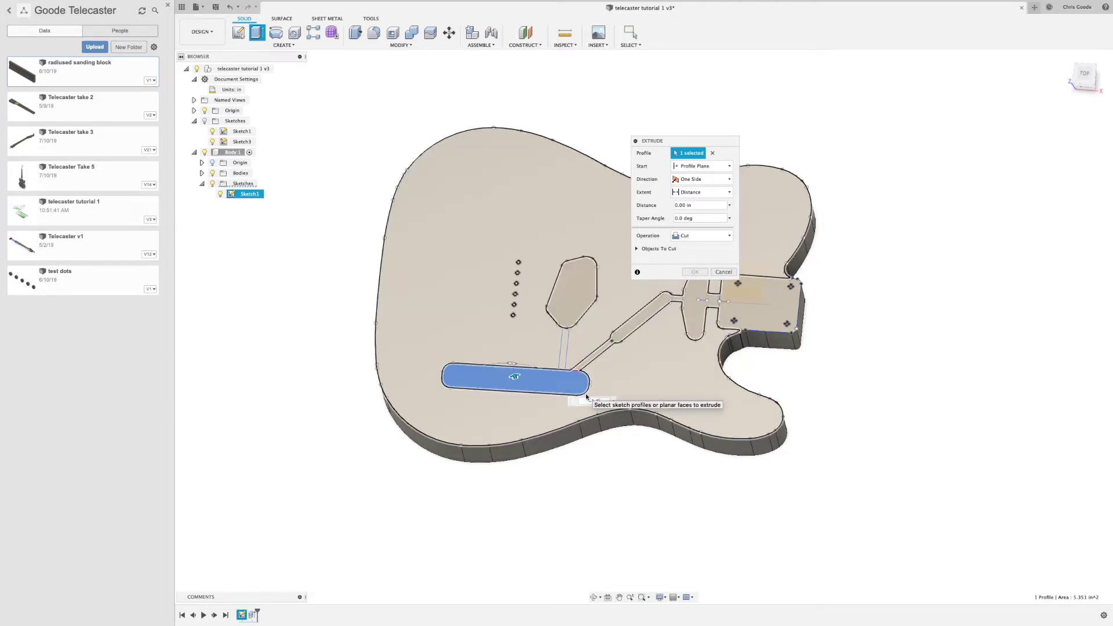
text(-1.5)
key(Return)
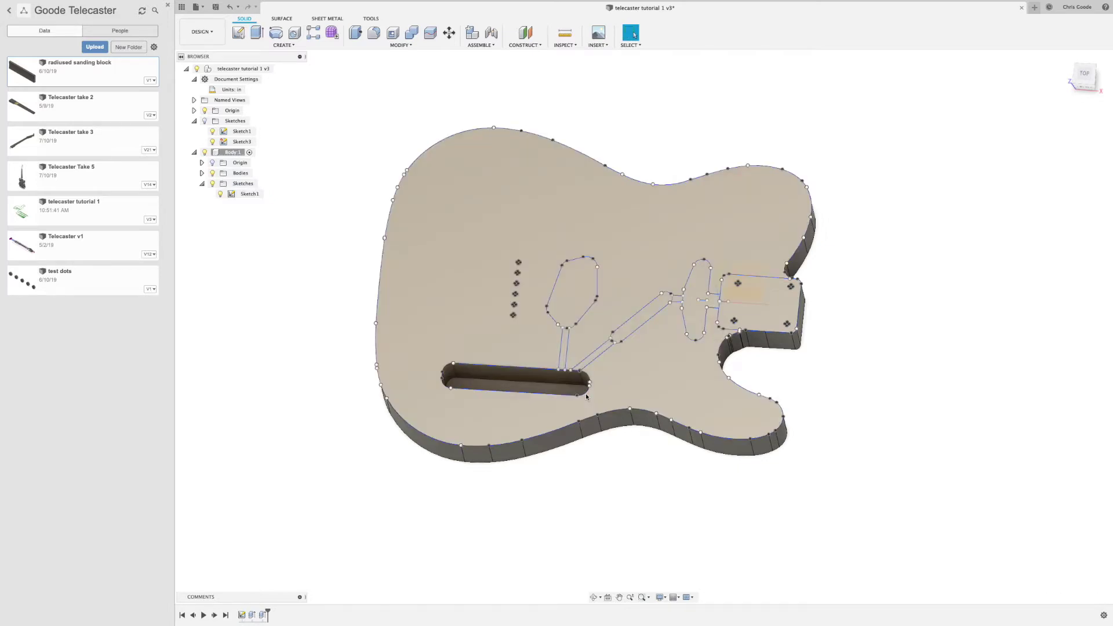
- Check the bridge pickup pocket's depth in the Preview drawing and cut its hexagon-like profile -0.85 in into the body
mouse_move(585, 396)
shift+middle_down()
mouse_move(696, 386)
mouse_move(674, 390)
mouse_move(774, 299)
shift+middle_up()
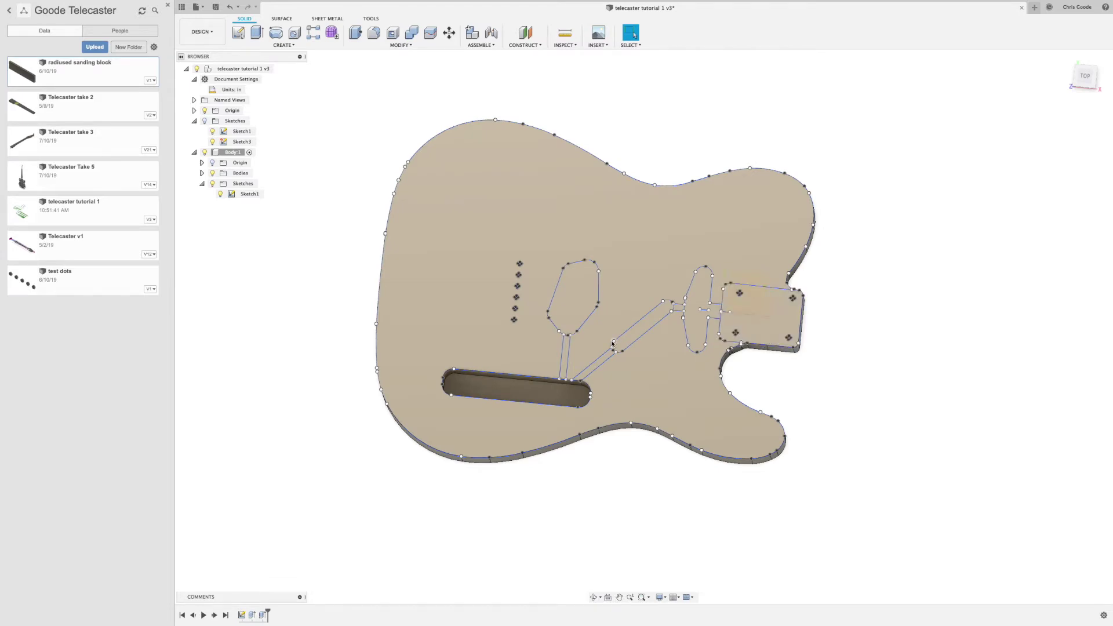
key(super+Tab)
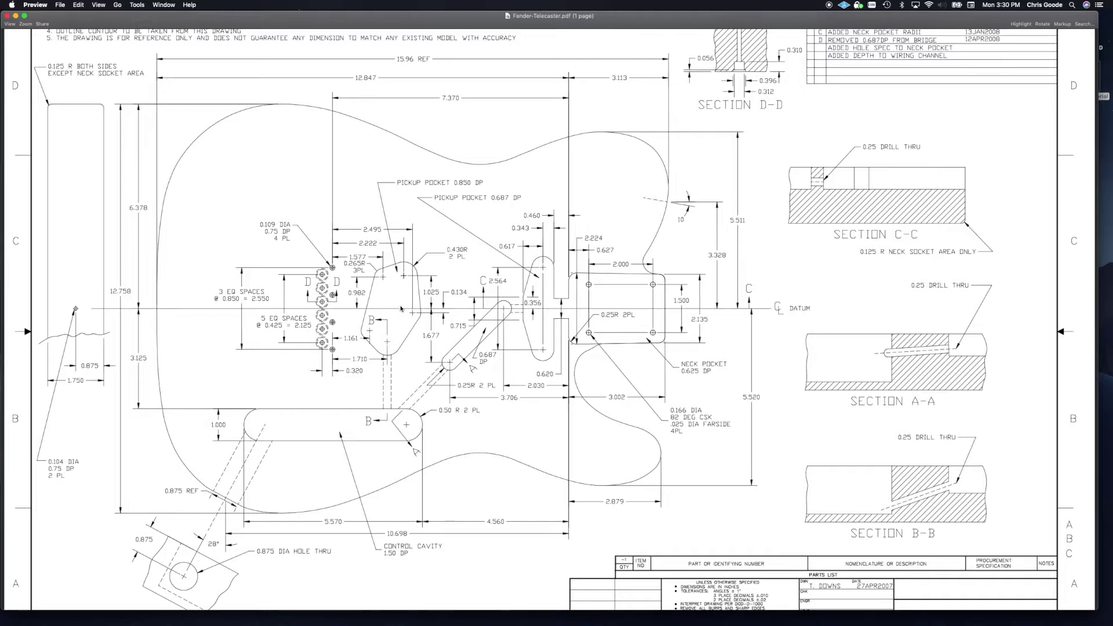
key(super+Tab)
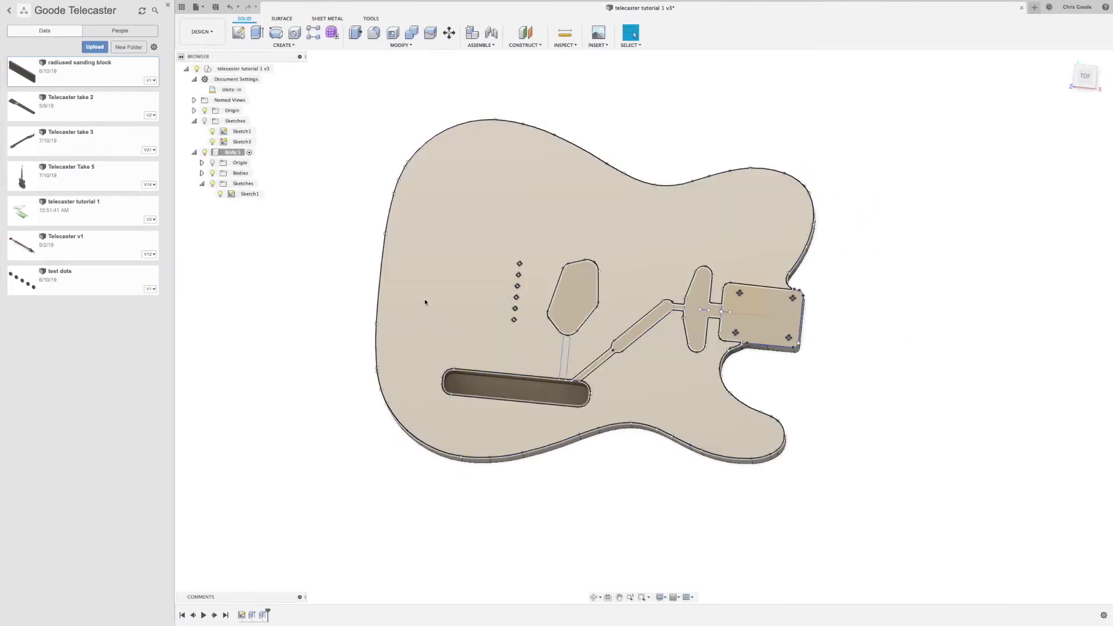
click(565, 301)
right_click(565, 298)
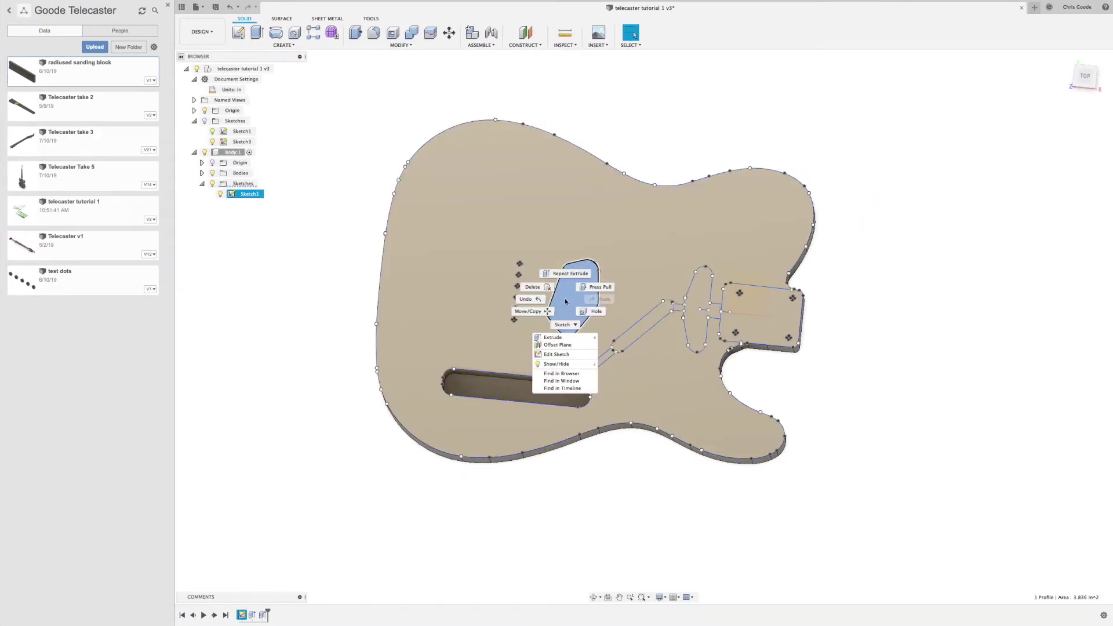
click(571, 268)
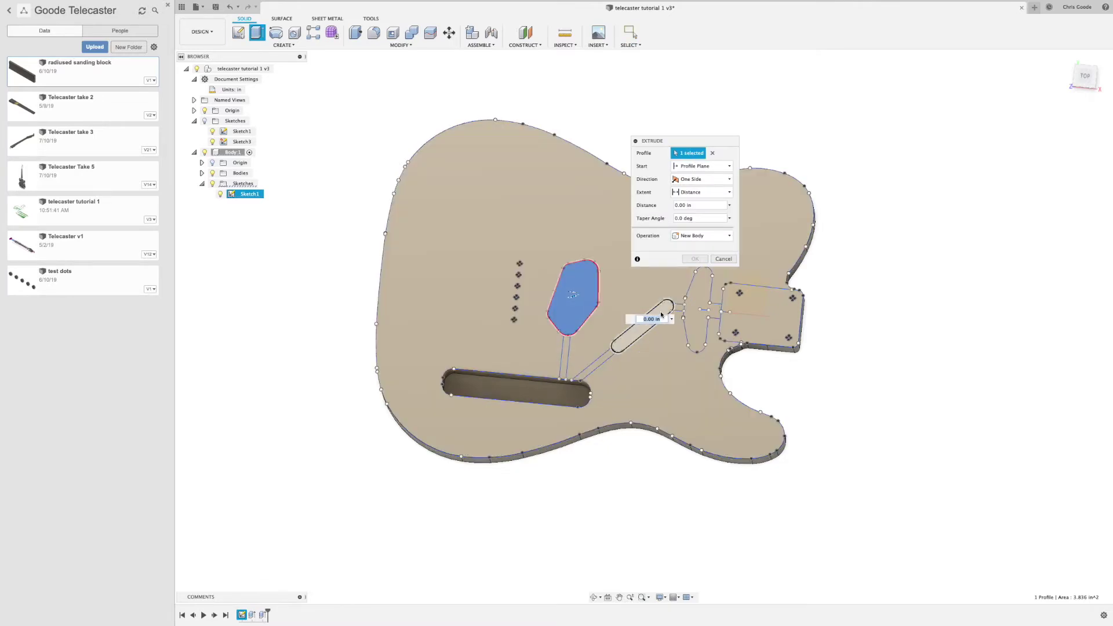
click(693, 237)
click(694, 257)
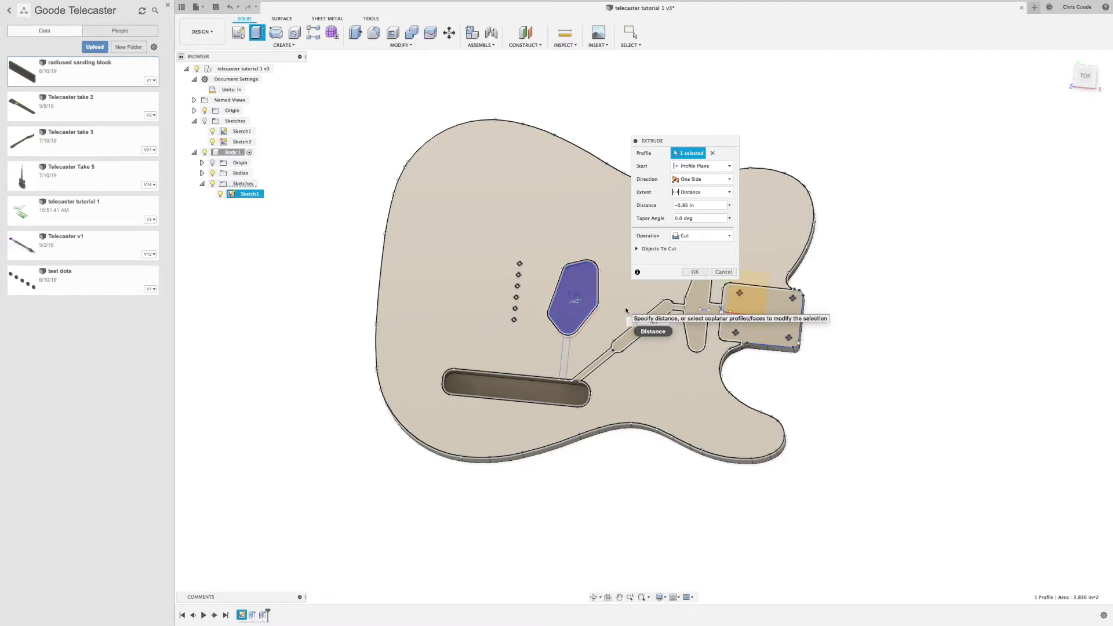
key(Return)
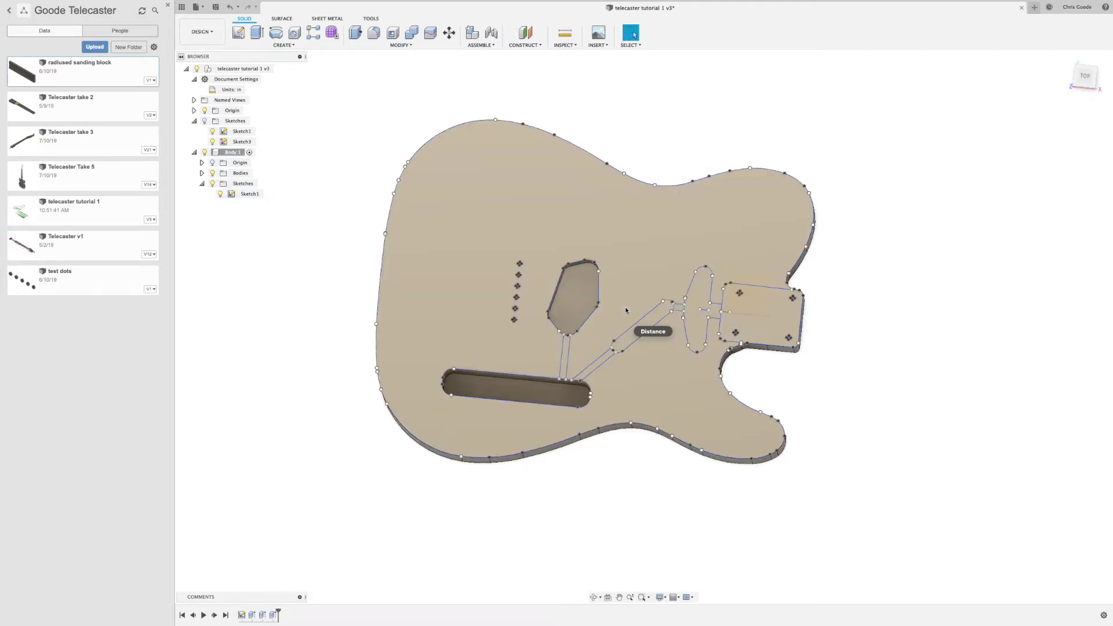
- Cut the neck pickup pocket and the diagonal slot together by extruding both profiles -0.687 in with the Cut operation
shift+middle_drag(637, 291, 648, 279)
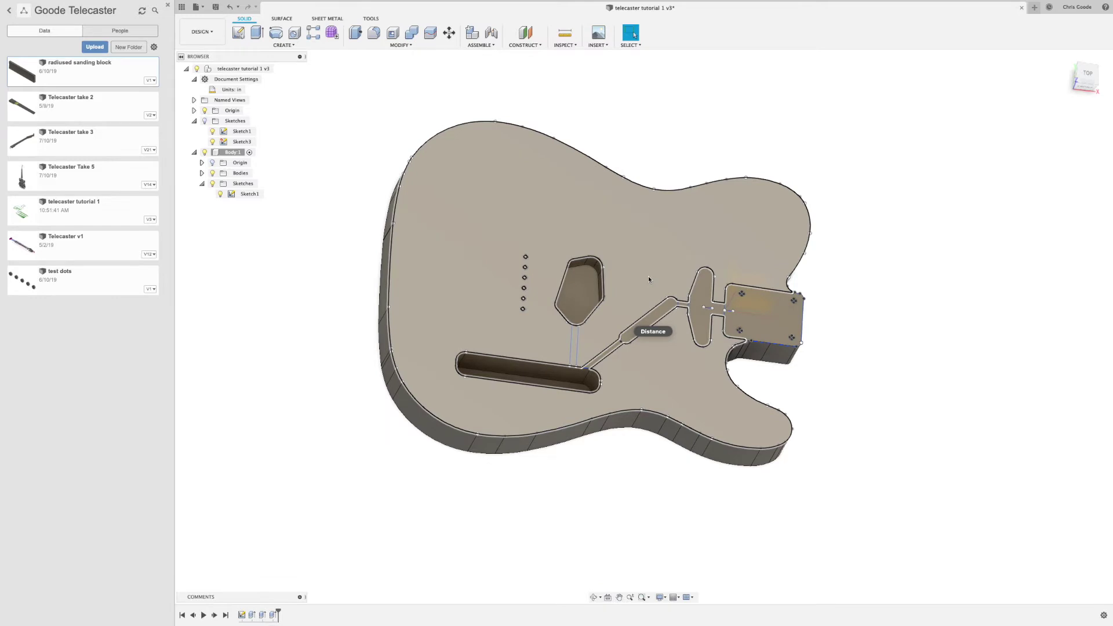
click(666, 309)
shift+click(705, 330)
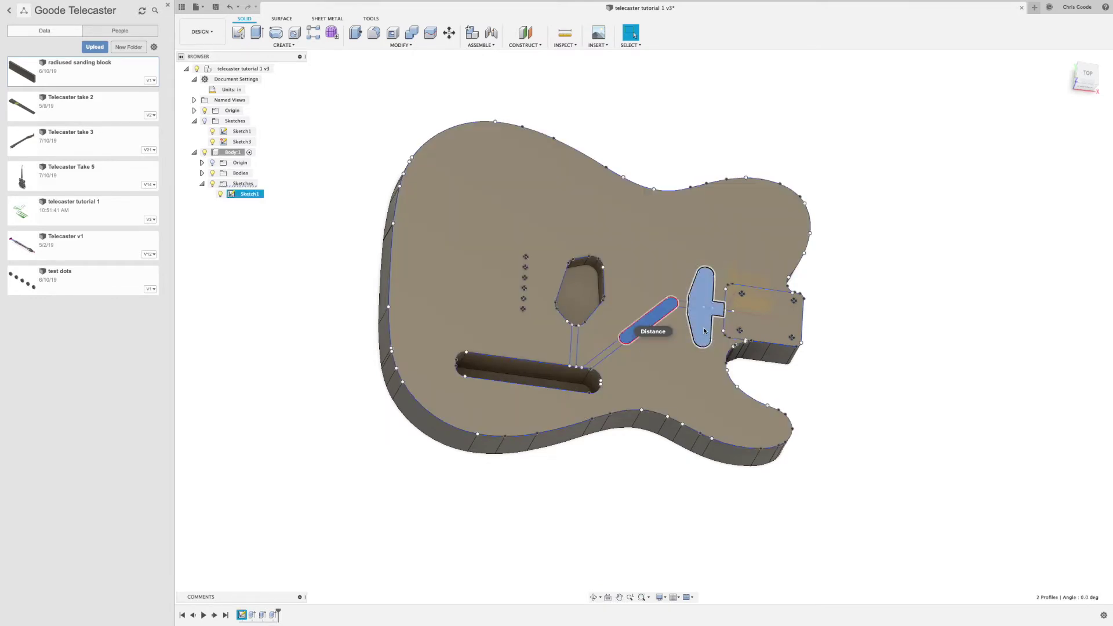
shift+middle_drag(705, 331, 645, 361)
key(super+Tab)
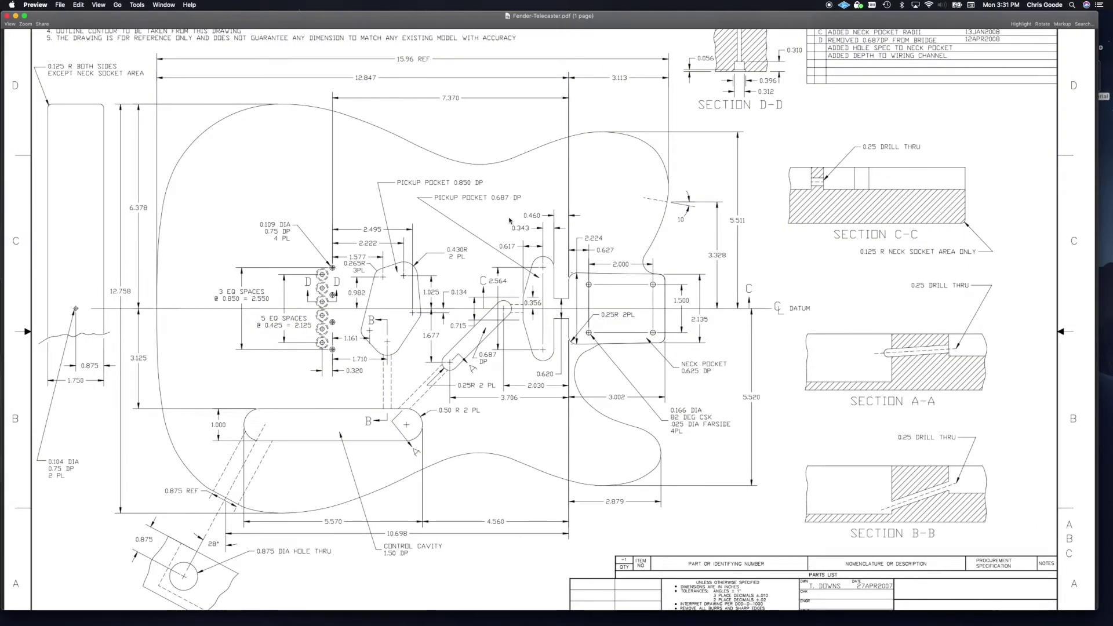
key(super+Tab)
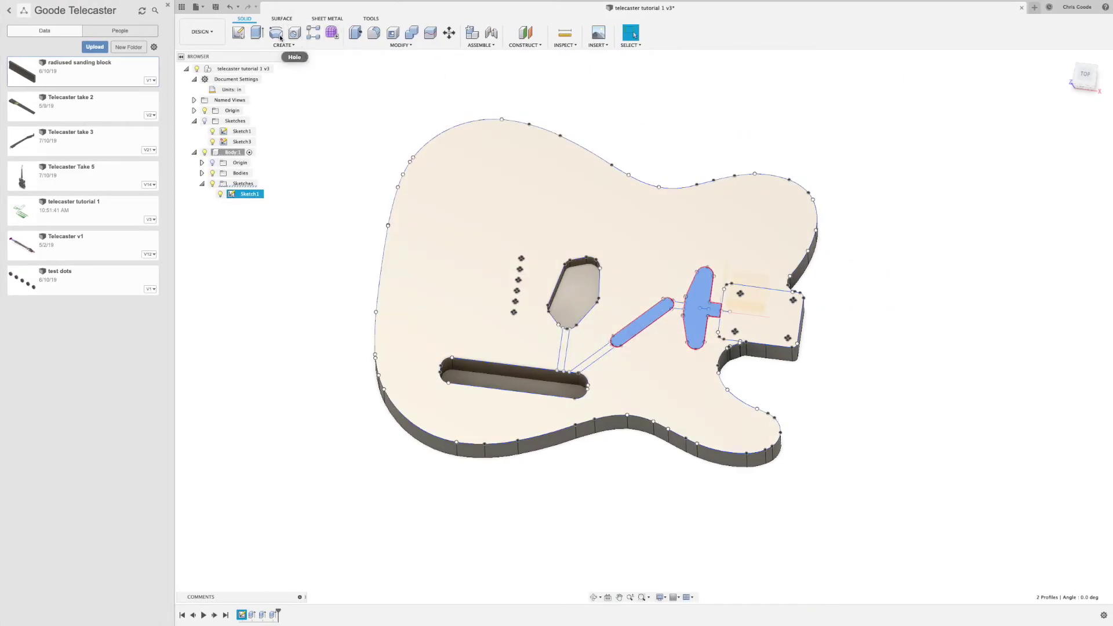
click(257, 33)
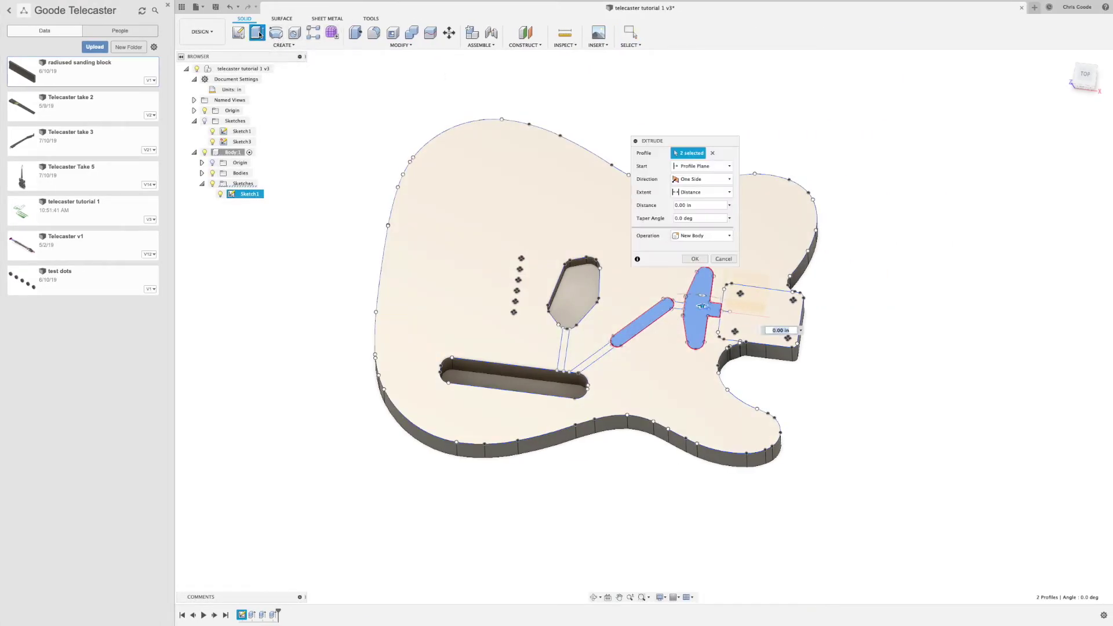
click(699, 236)
click(693, 261)
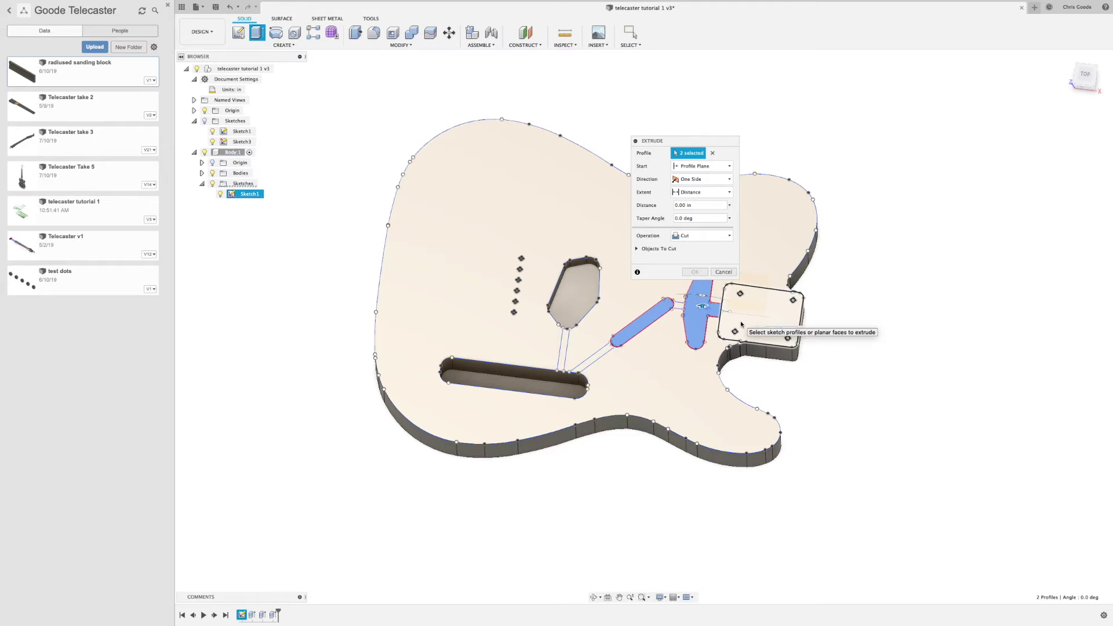
text(-.687in)
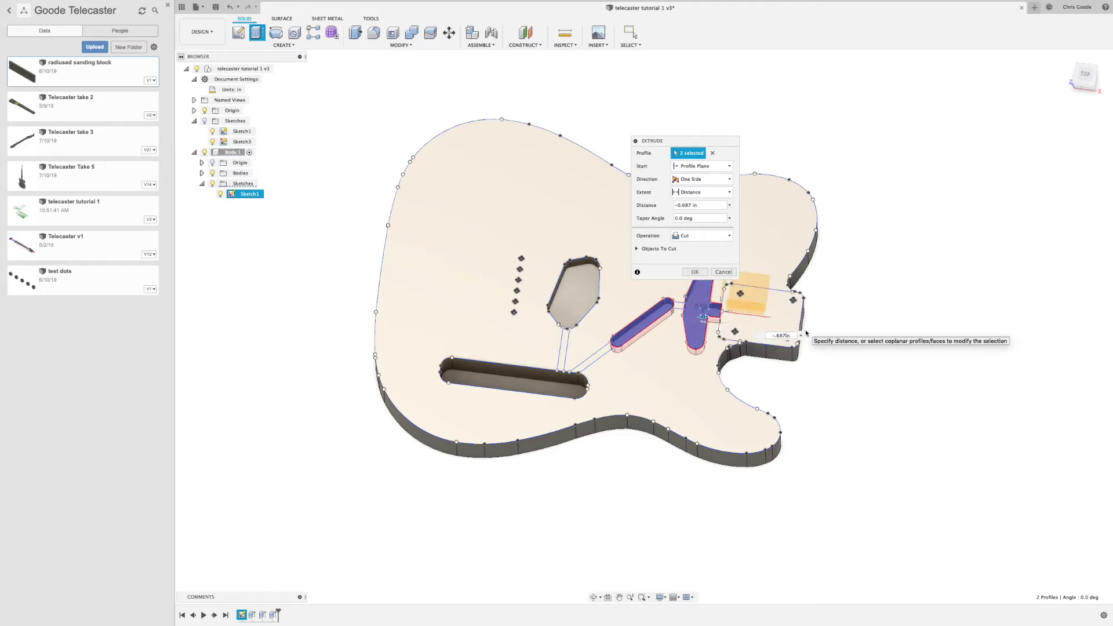
key(Return)
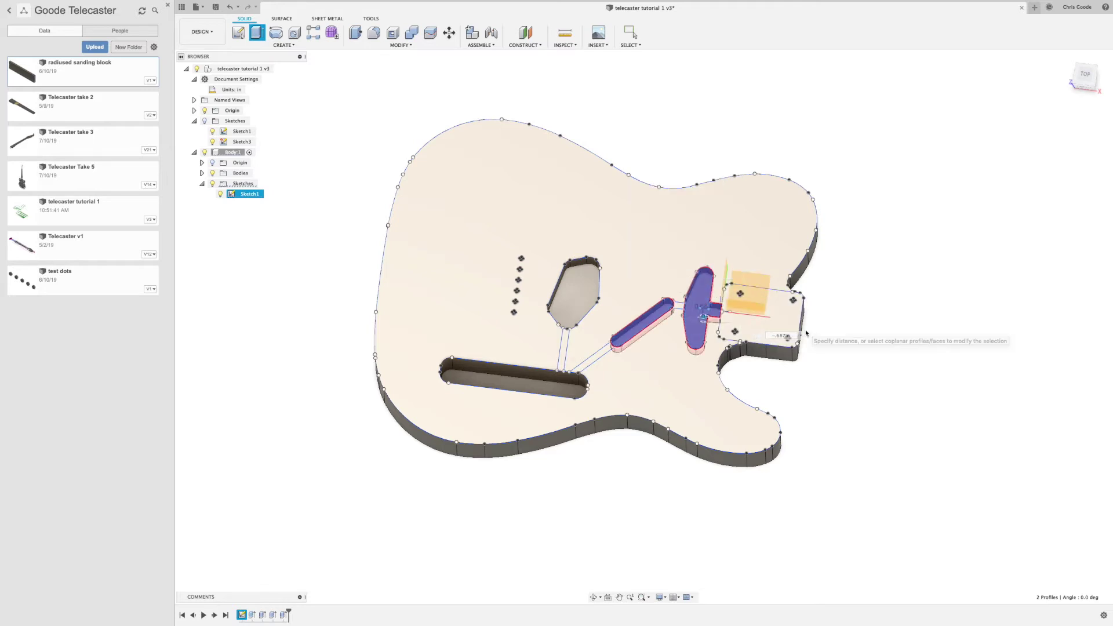
- Check the neck pocket's depth in the Preview drawing and cut its profile -0.625 in into the body, leaving out the screw holes
mouse_move(703, 411)
shift+middle_down()
mouse_move(705, 401)
mouse_move(710, 423)
shift+middle_up()
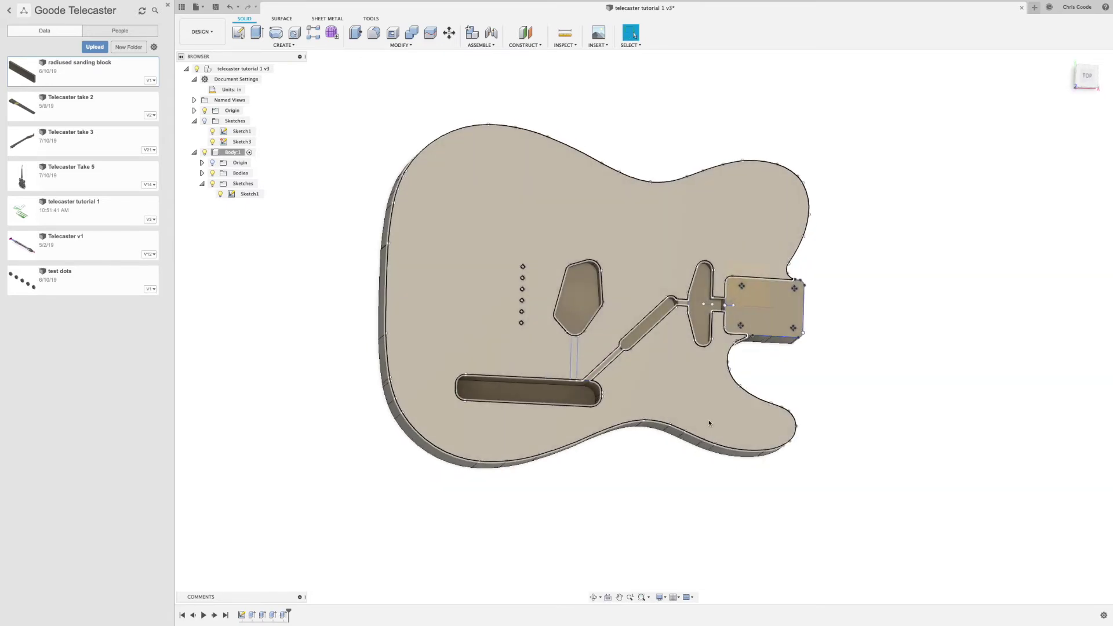
key(ctrl+Left)
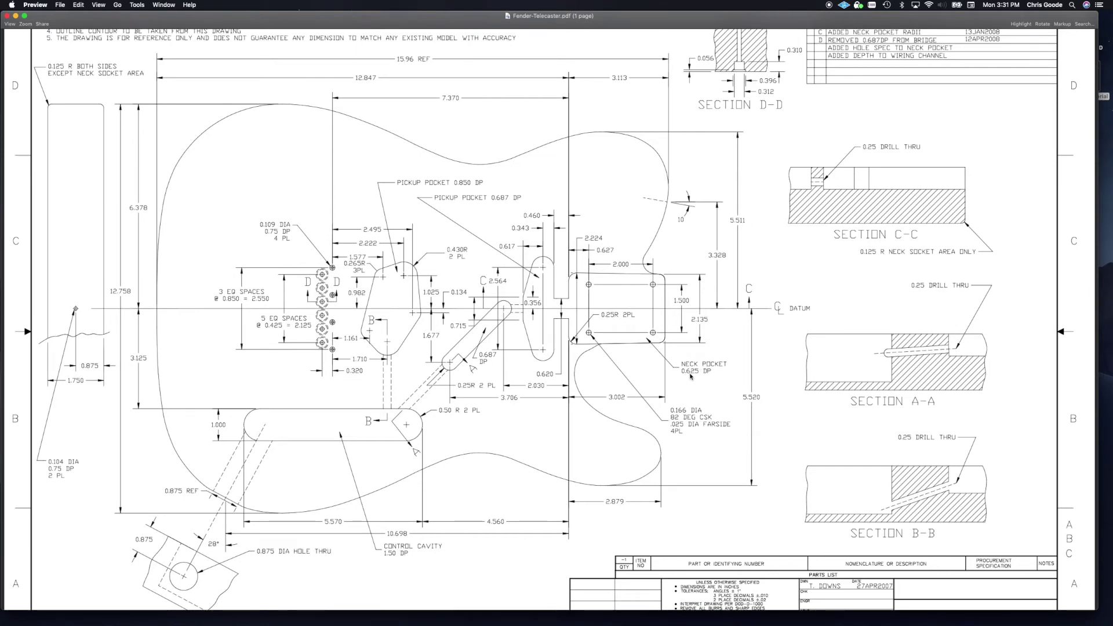
key(ctrl+Right)
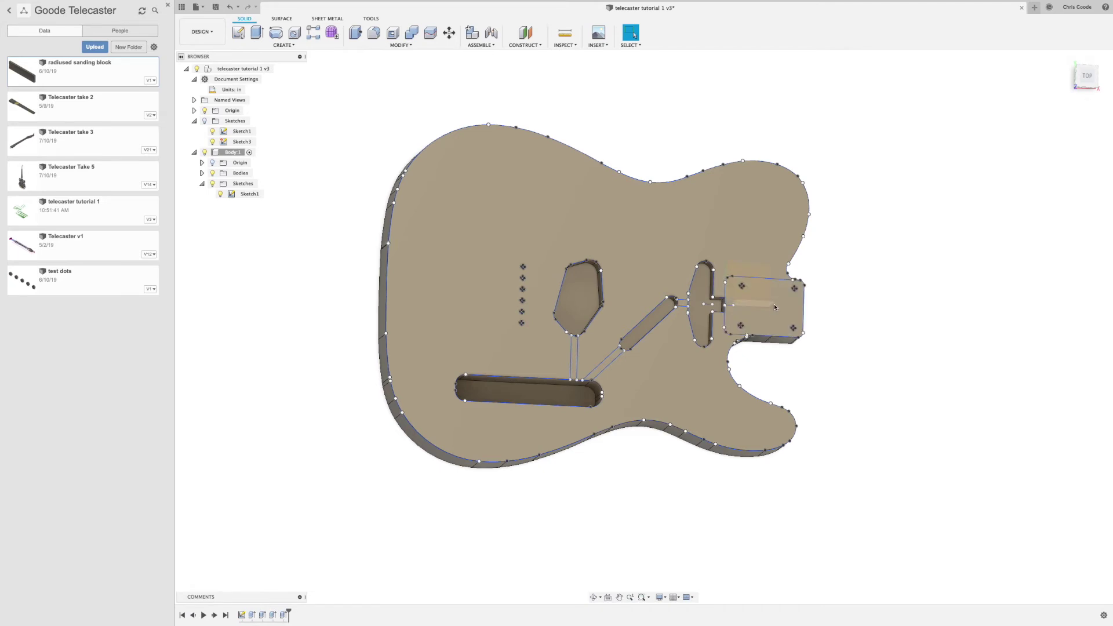
shift+middle_drag(767, 331, 765, 306)
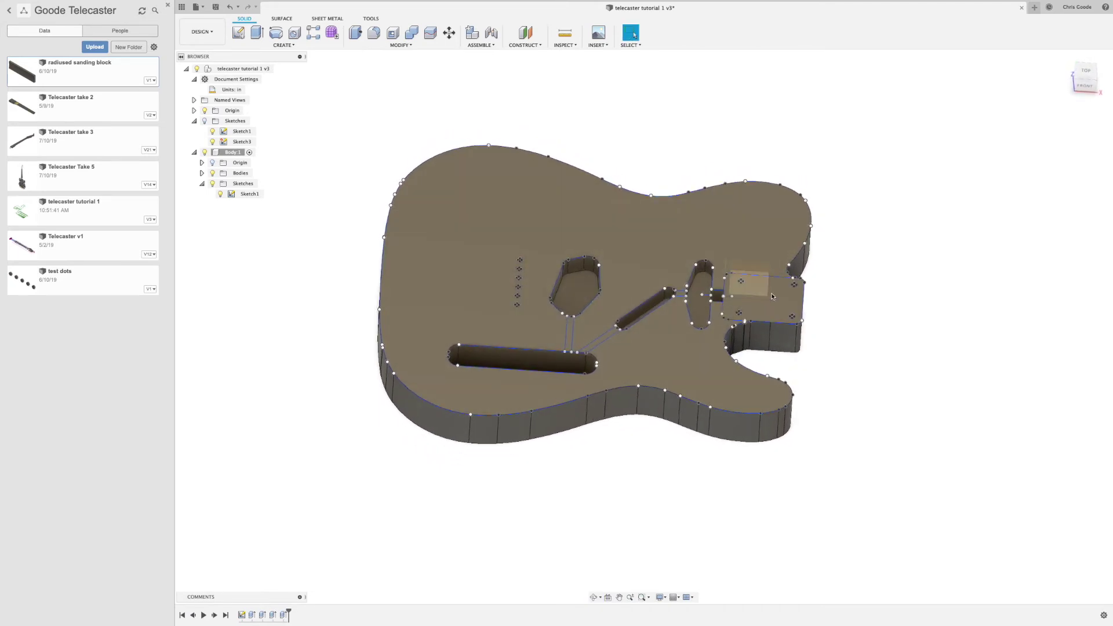
key(ctrl+Left)
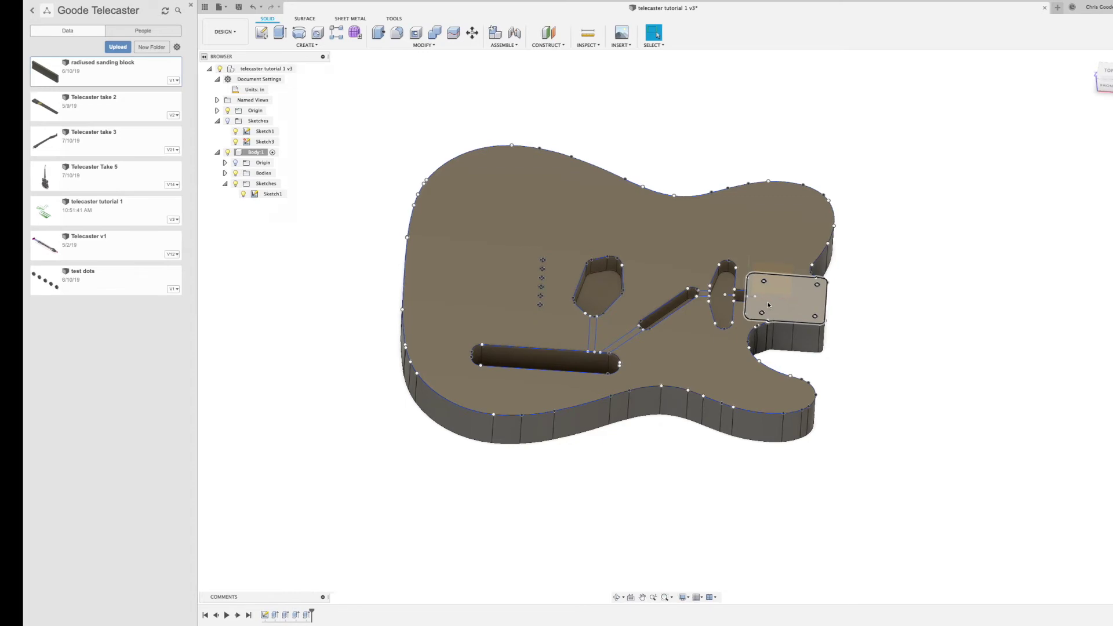
key(ctrl+Right)
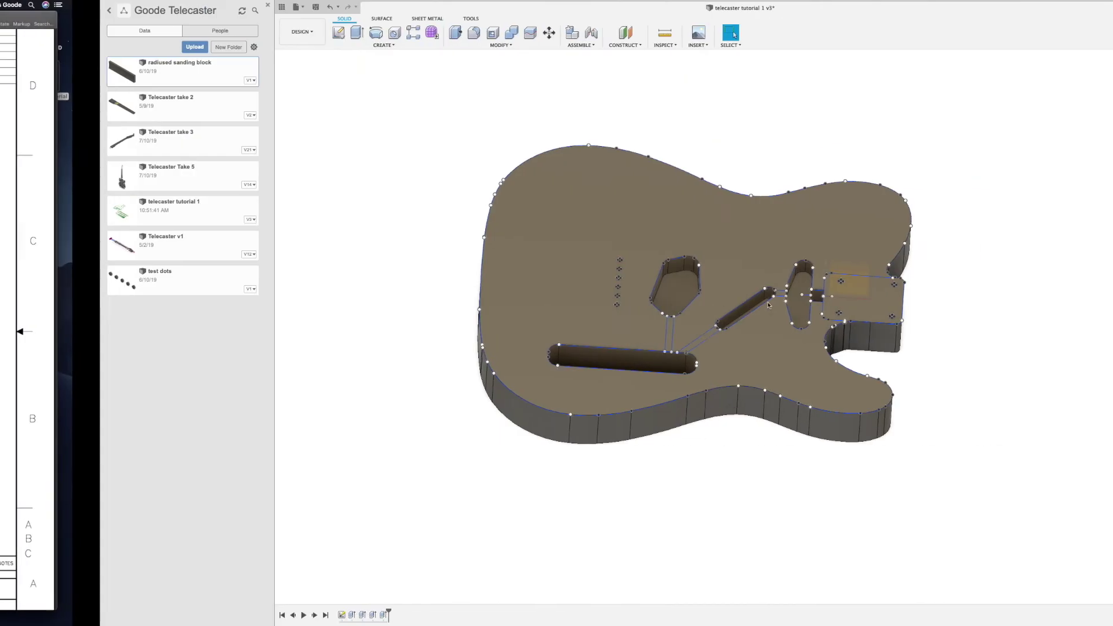
click(757, 295)
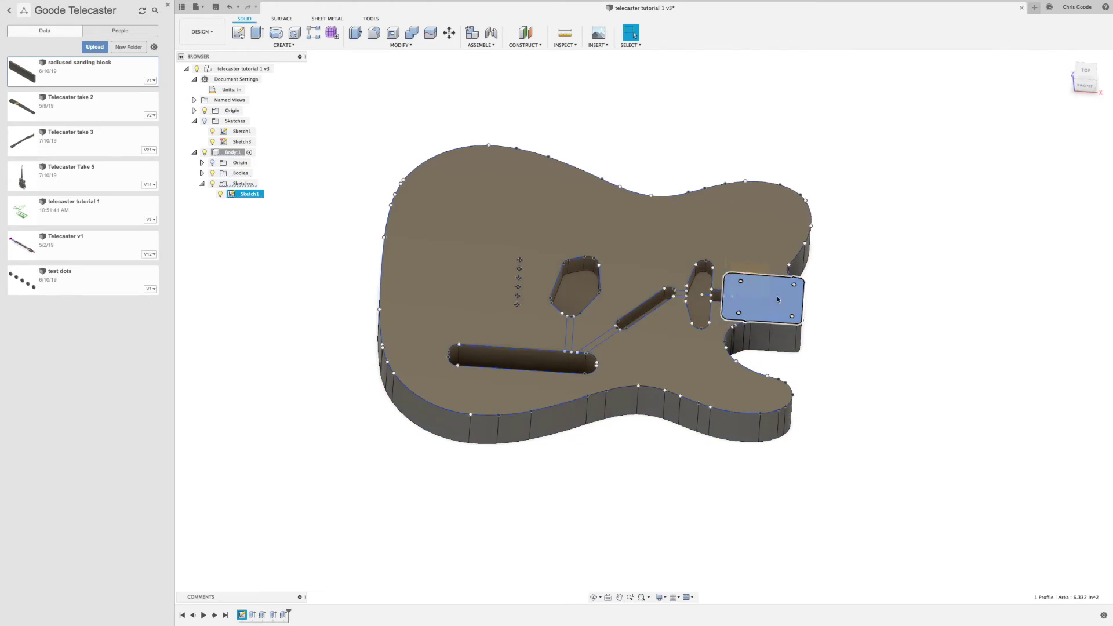
right_click(761, 295)
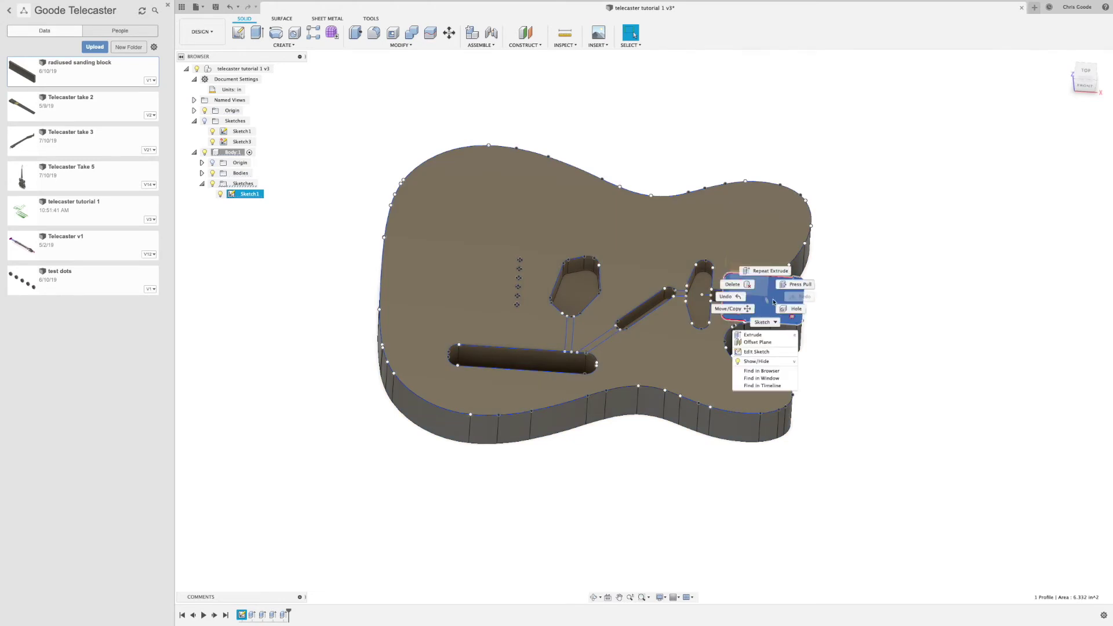
click(753, 335)
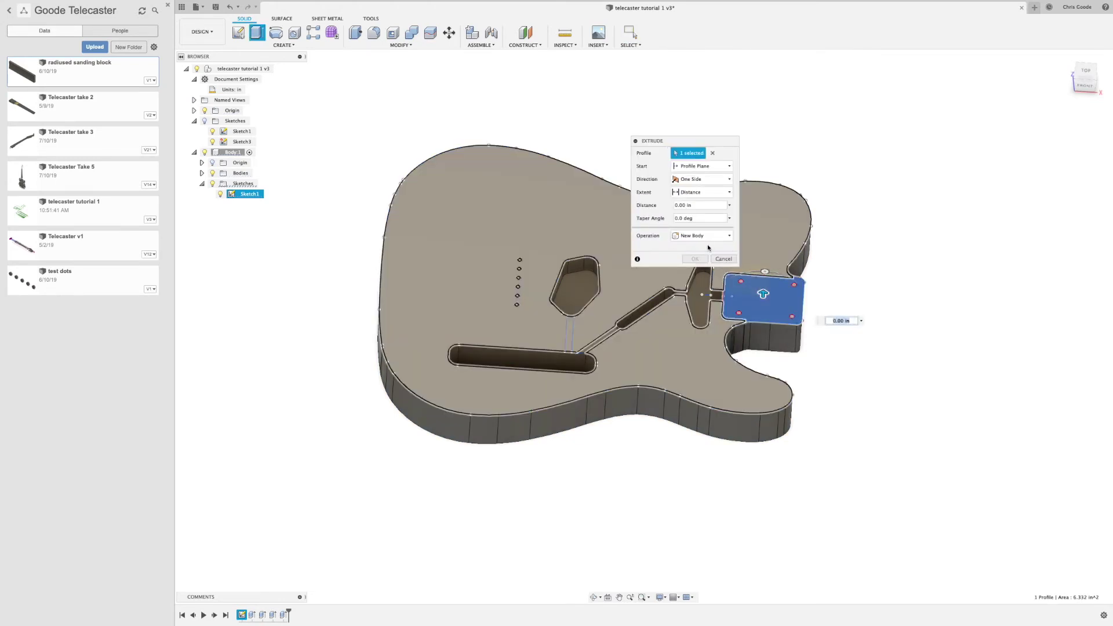
click(708, 235)
click(703, 257)
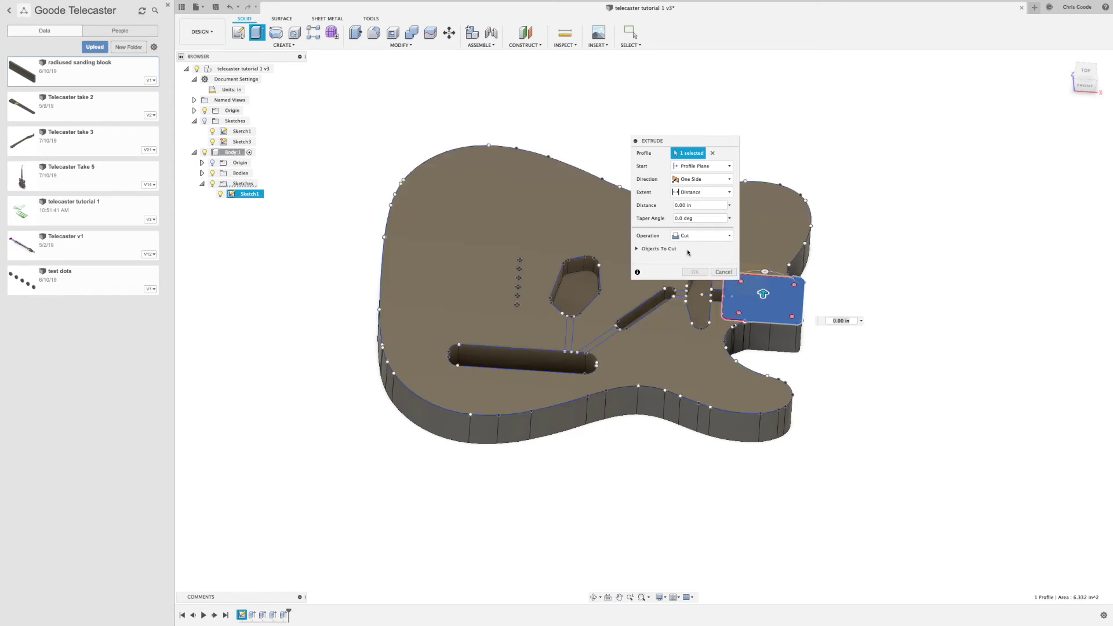
click(833, 319)
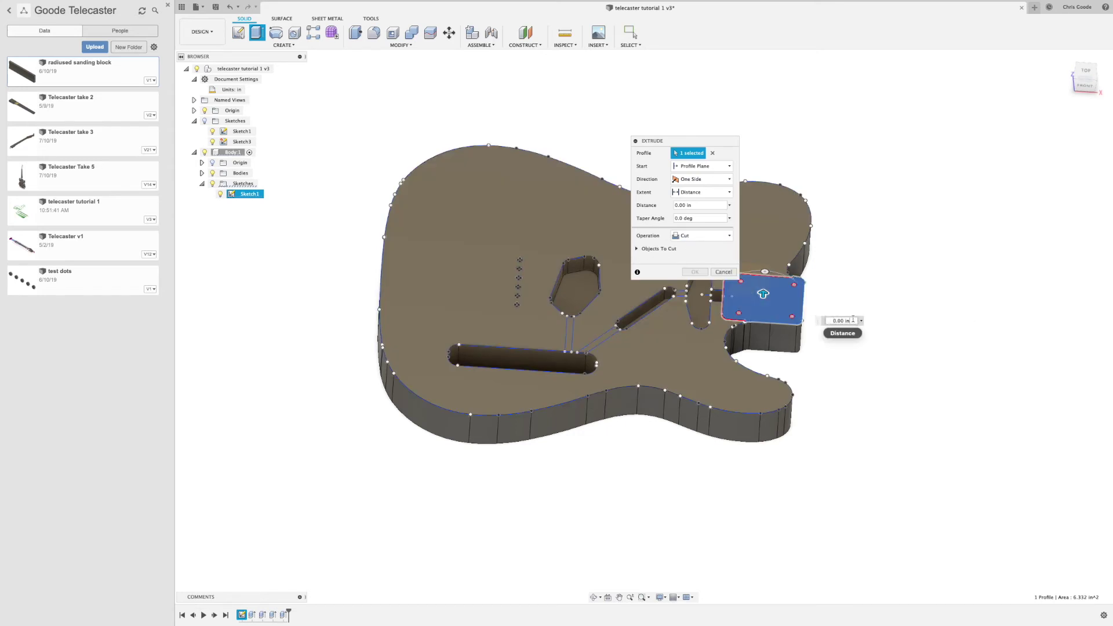
text(-)
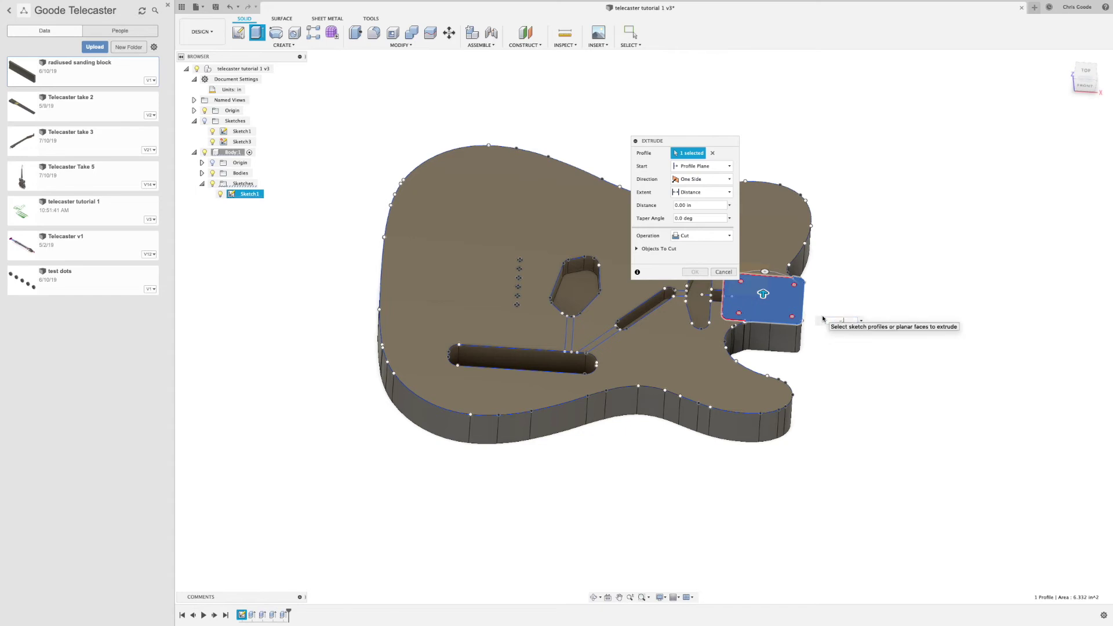
text(.625)
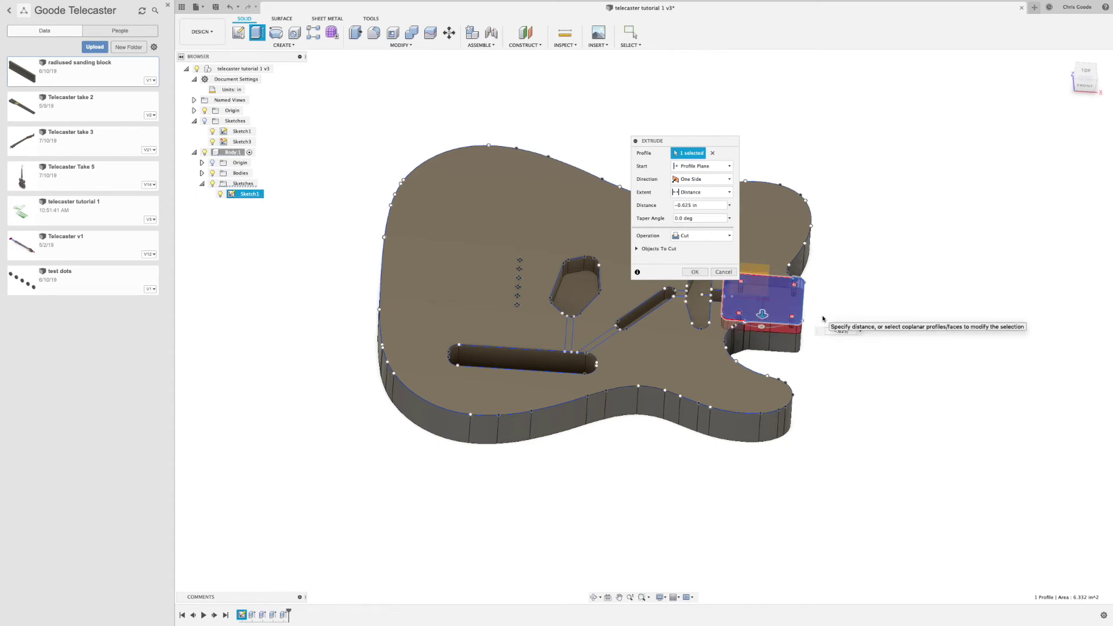
key(Return)
- Hide the body component's Sketch1 and inspect the cut cavities on the solid body
mouse_move(866, 302)
shift+middle_down()
mouse_move(842, 329)
mouse_move(818, 308)
mouse_move(833, 315)
shift+middle_up()
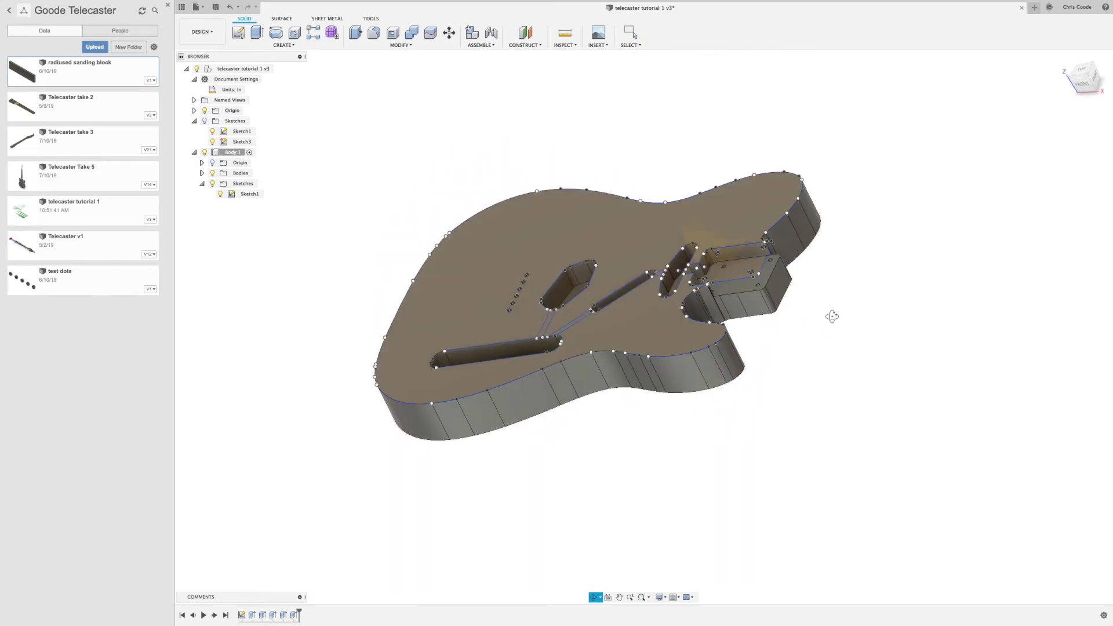
click(221, 194)
mouse_move(639, 418)
shift+middle_down()
mouse_move(693, 393)
mouse_move(659, 427)
mouse_move(654, 464)
mouse_move(692, 478)
mouse_move(704, 455)
mouse_move(695, 472)
mouse_move(673, 380)
mouse_move(696, 418)
shift+middle_up()
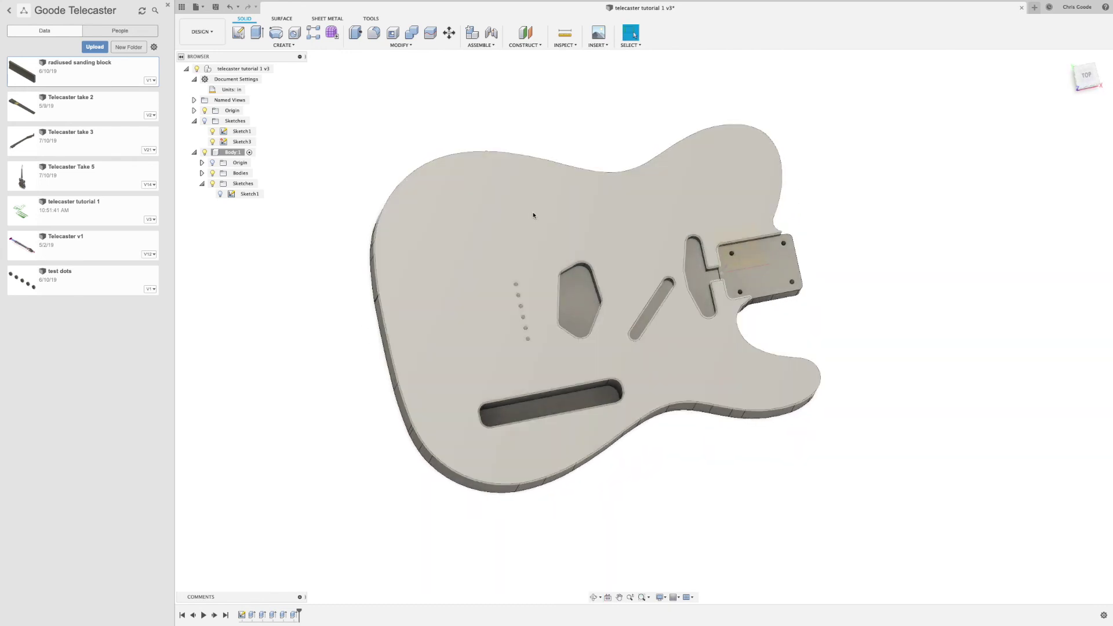